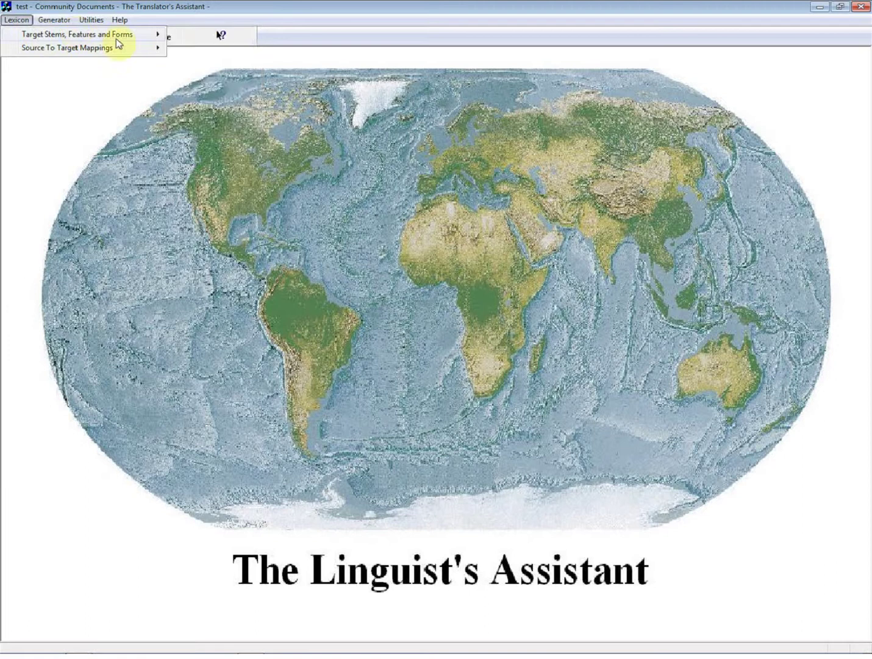
Open the target lexicon's stems, features and forms for Nouns and check the available syntactic categories
mouse_move(135, 37)
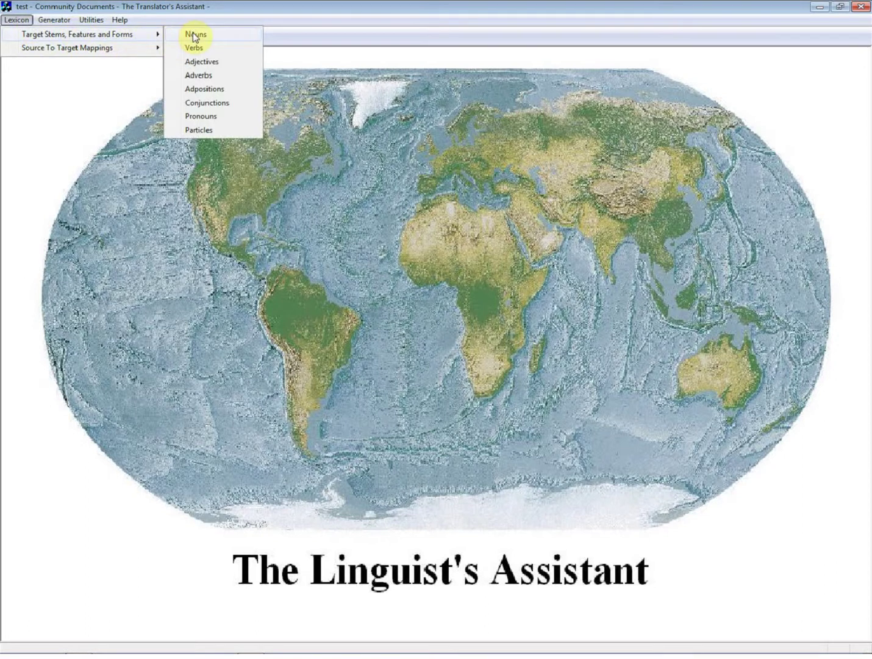
left_click(193, 36)
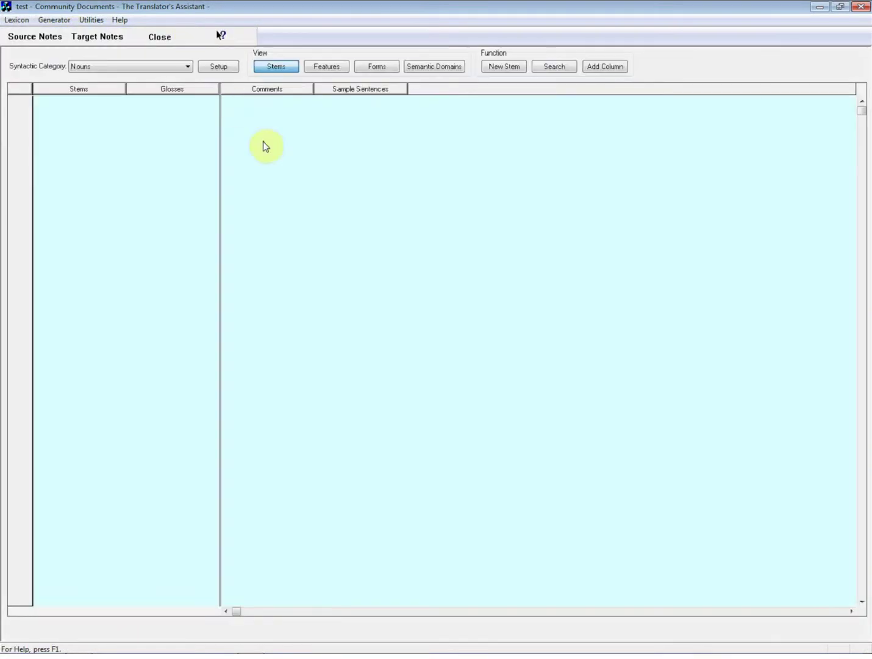
left_click(167, 69)
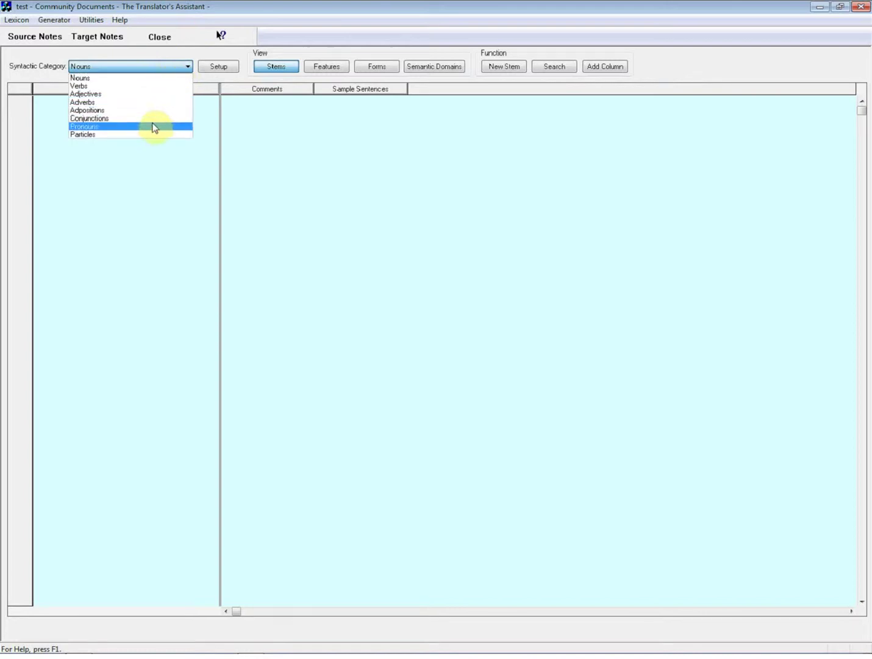
left_click(173, 67)
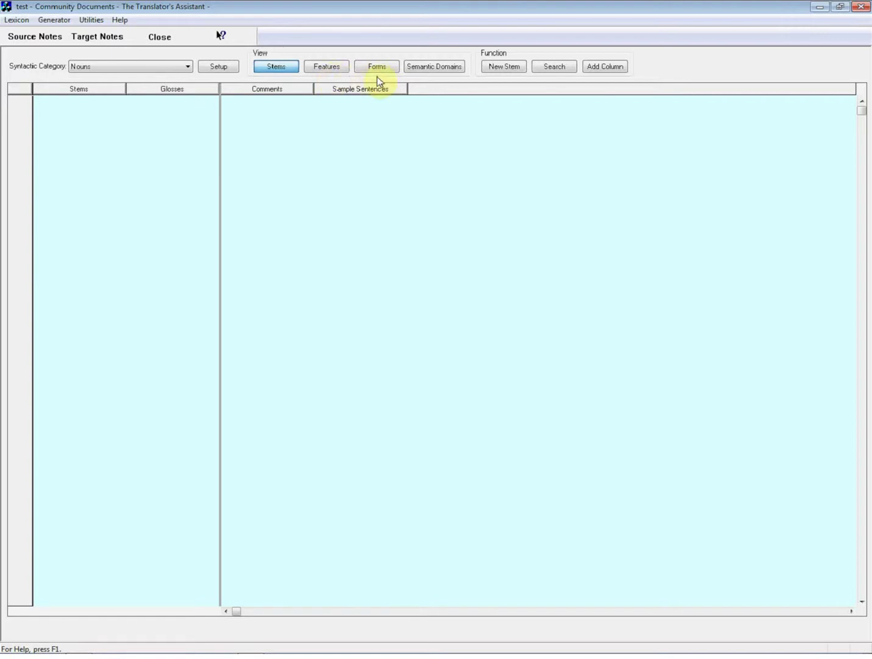
Start a new noun feature named gender
left_click(334, 69)
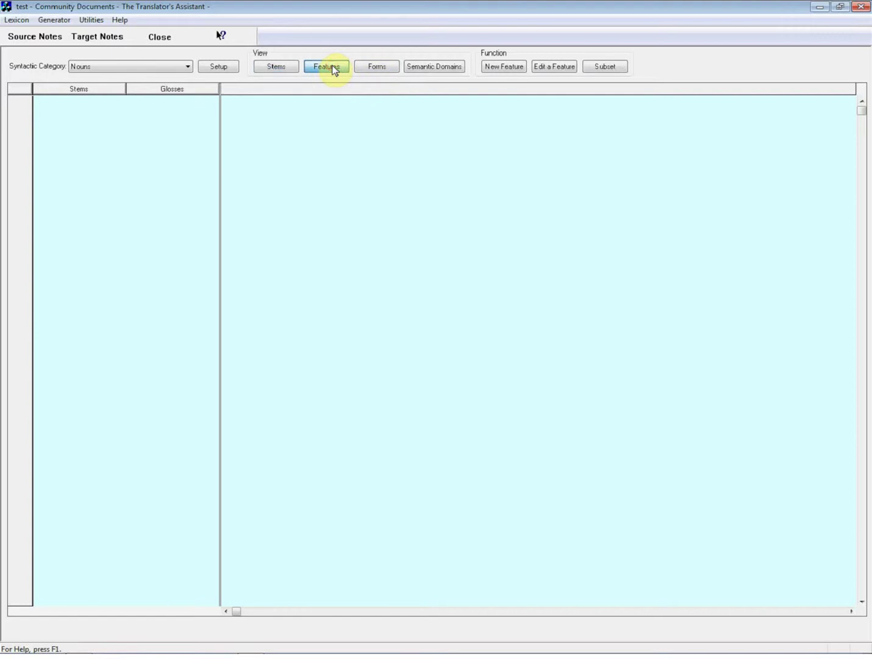
left_click(495, 72)
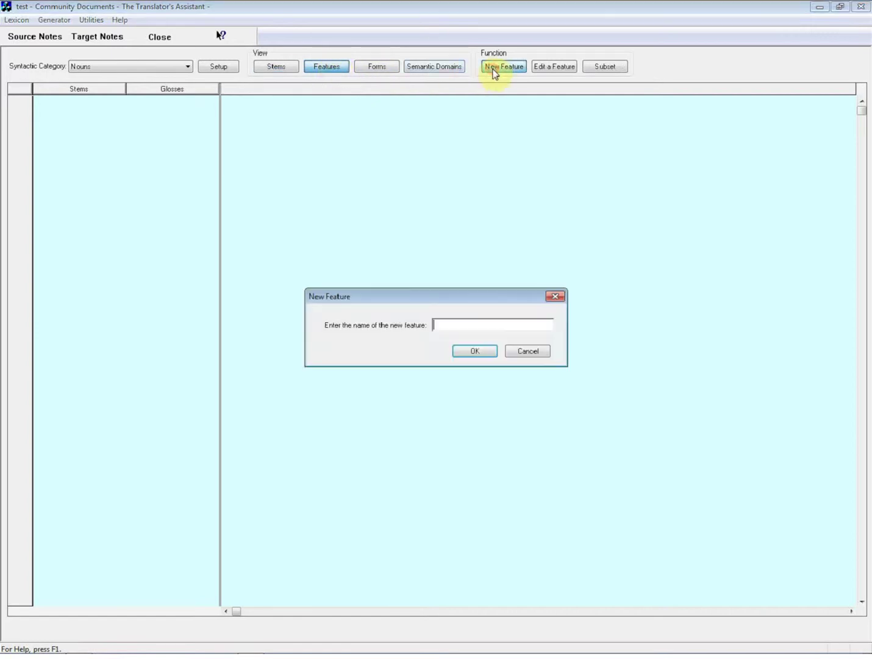
left_click(457, 345)
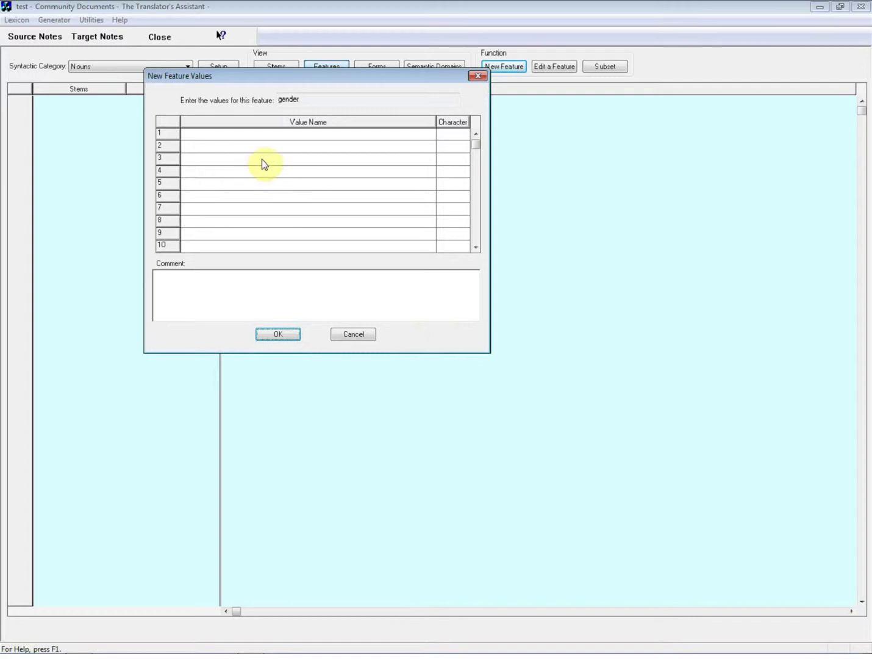
Define the gender feature's values as masc (m), fem (f) and neut (n), and save the feature
left_click(240, 130)
type("masc")
key("Tab")
type("m")
left_click(206, 148)
type("fem")
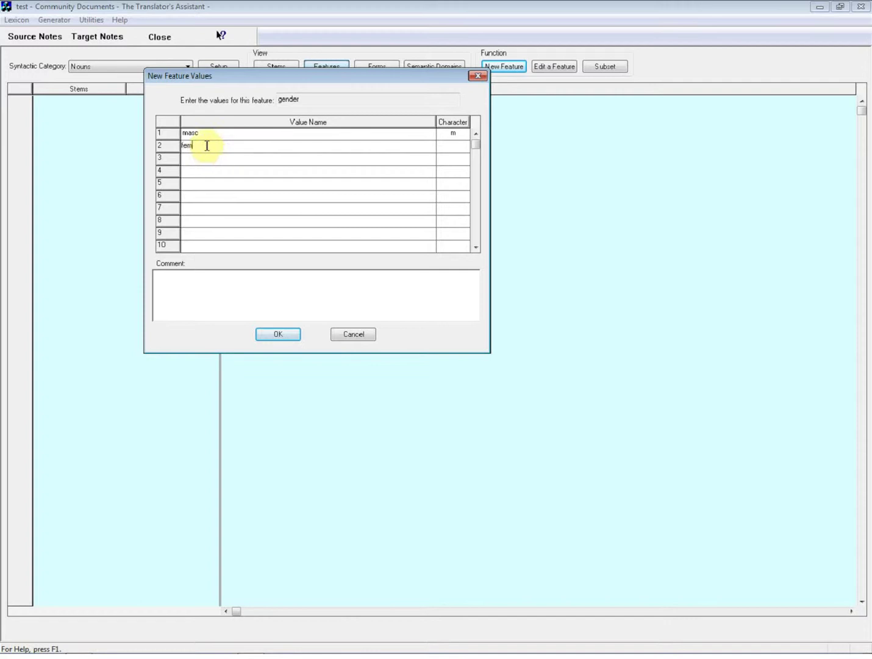
key("Tab")
type("f")
left_click(193, 161)
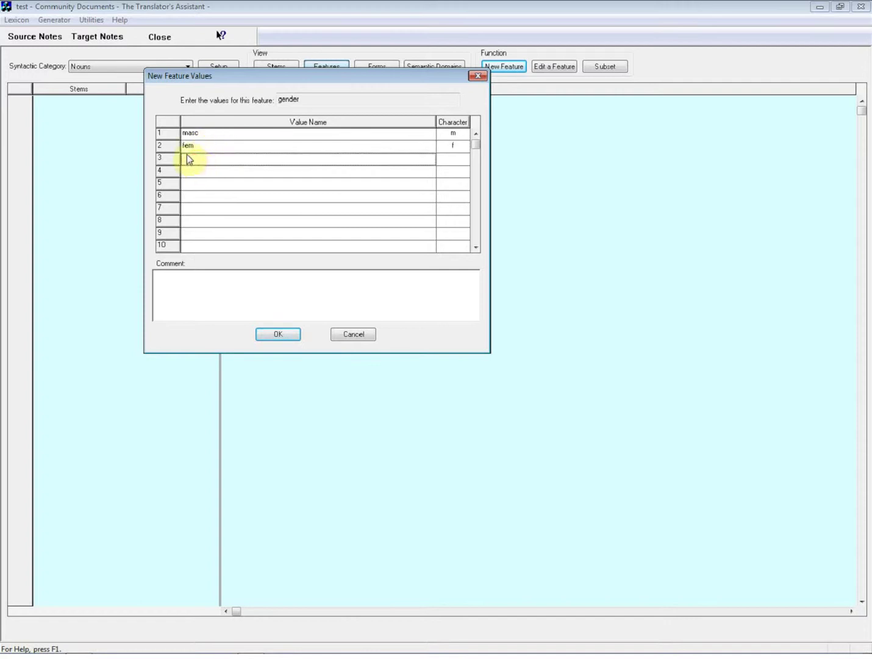
type("neut")
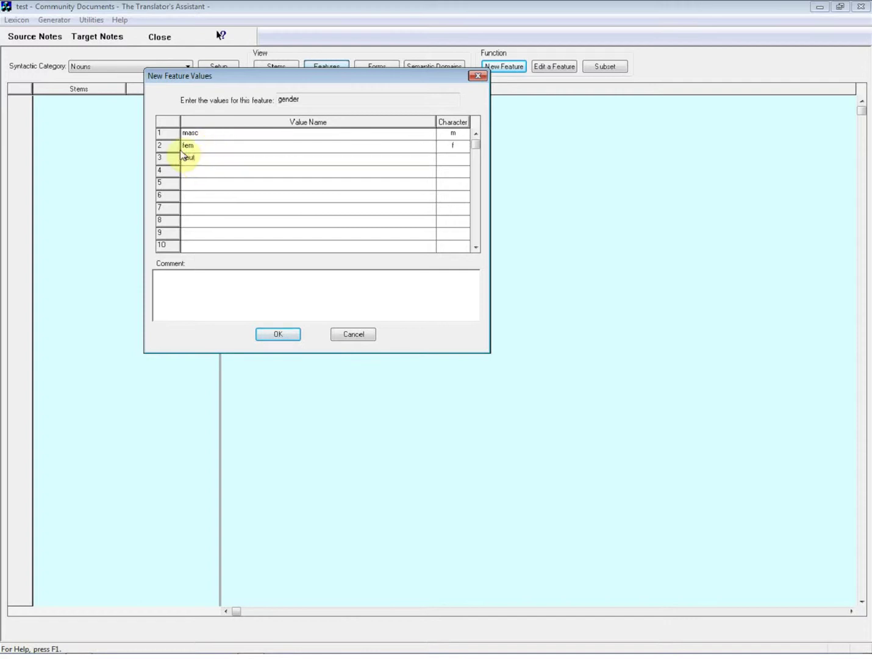
key("Tab")
type("n")
left_click(264, 337)
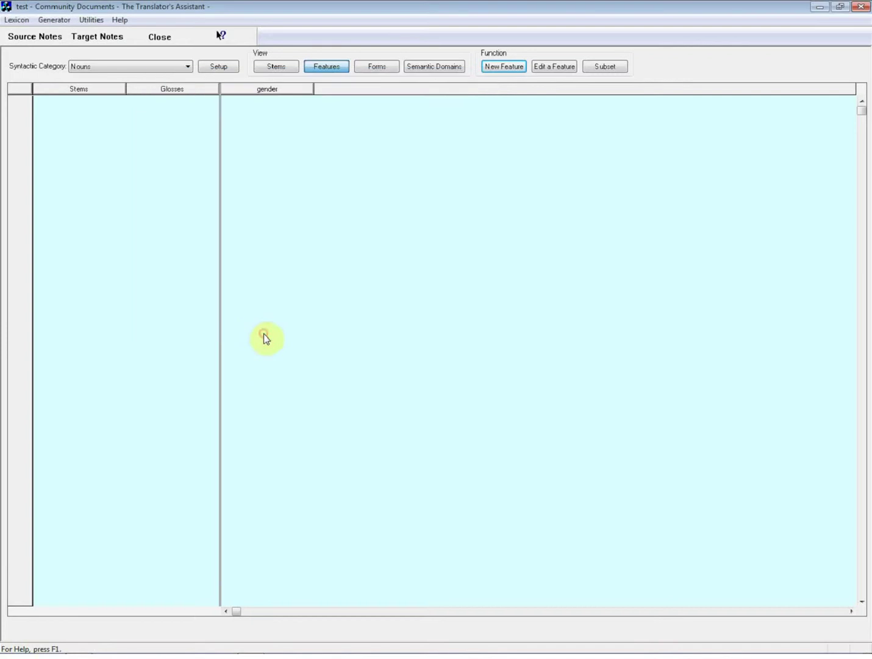
Start a new noun feature named size and enter the values big (b) and little (l)
left_click(488, 67)
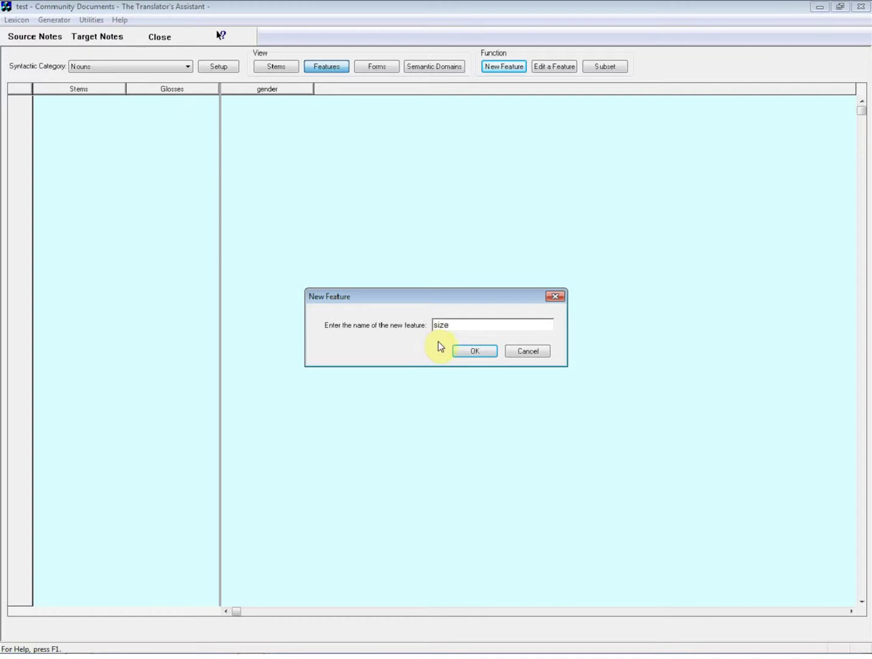
left_click(479, 352)
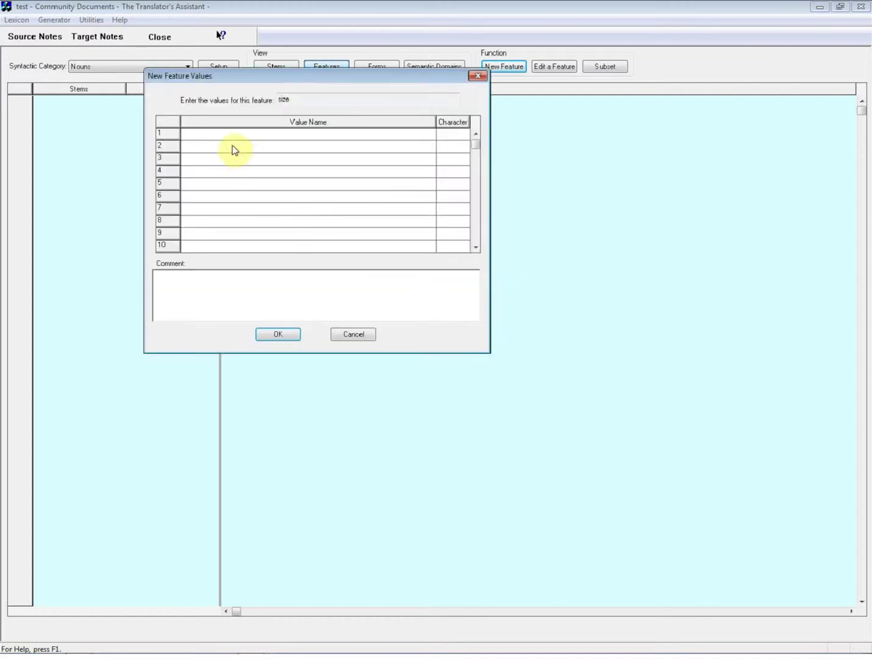
left_click(218, 132)
type("big")
key("Tab")
left_click(200, 144)
type("little")
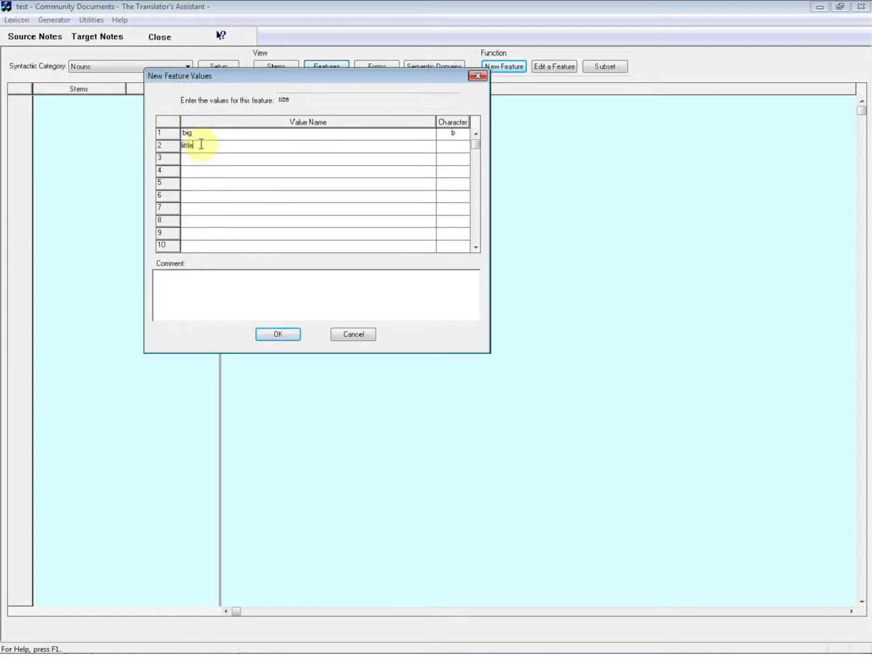
key("Tab")
Add a third size value, not applicable, with the character n, and save the feature
left_click(196, 161)
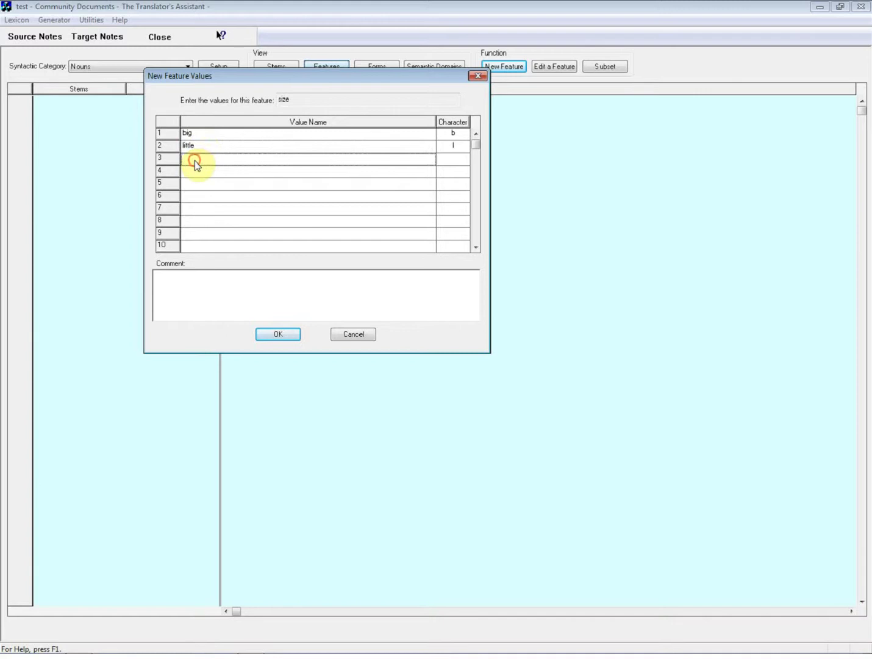
type("not sppli")
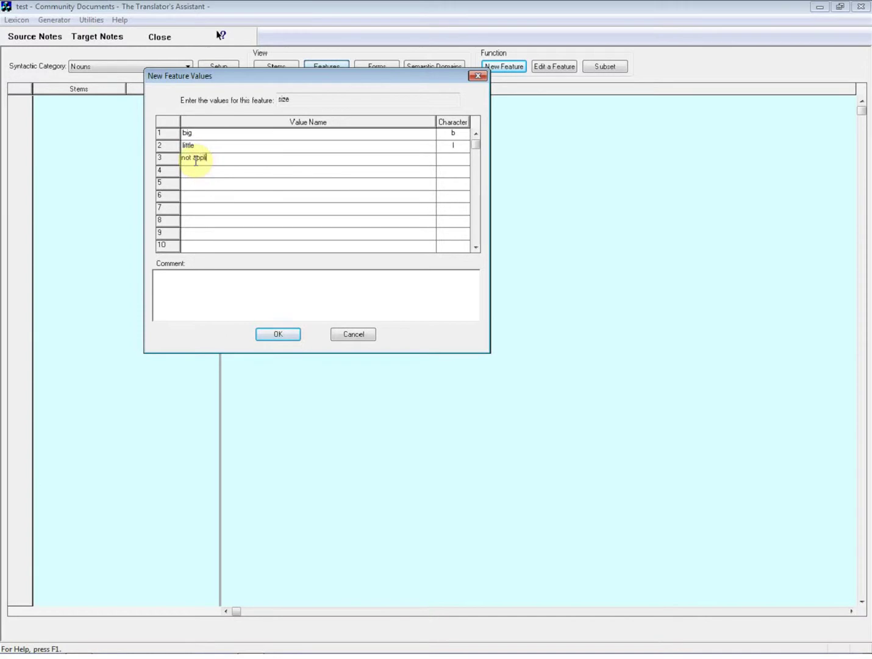
type("cable")
key("Tab")
type("n")
left_click(271, 334)
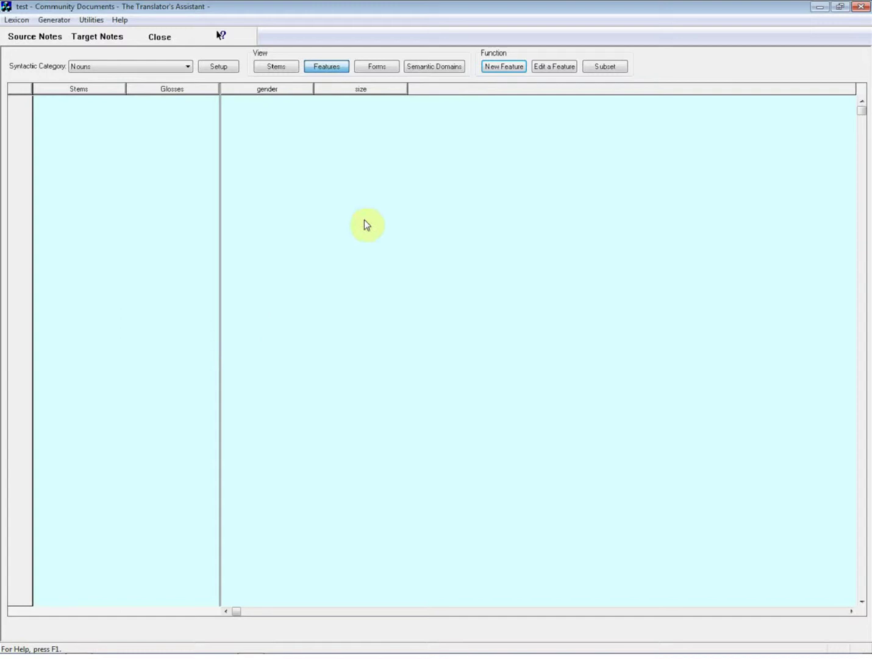
Return to the noun stems and create a new stem xyz
left_click(272, 67)
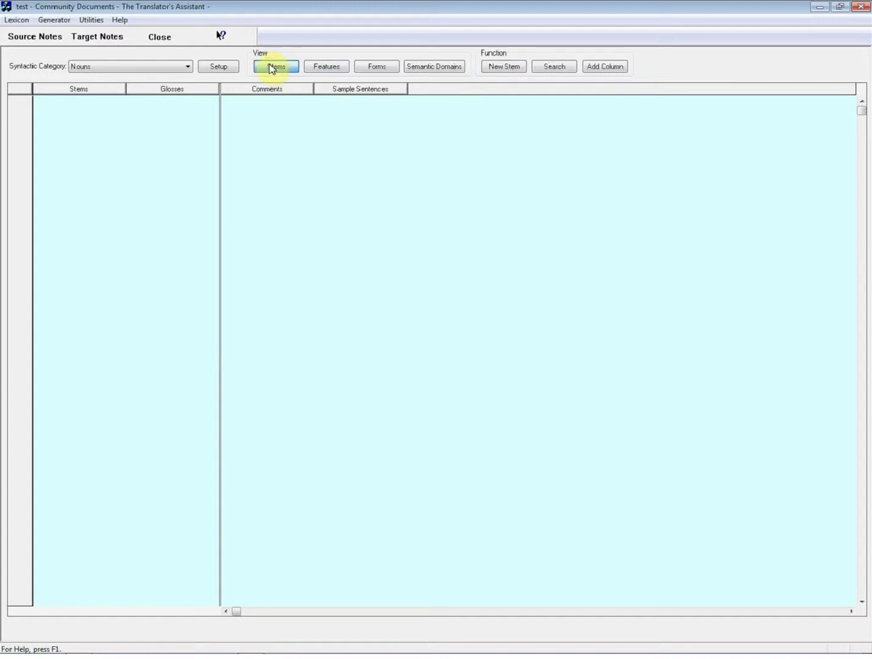
left_click(505, 68)
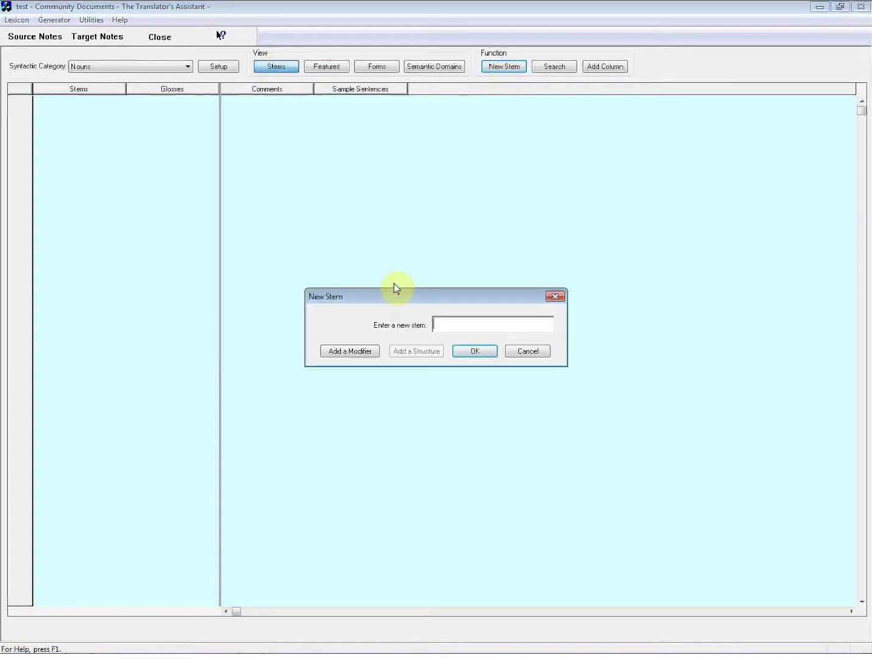
type("xyz")
left_click(463, 355)
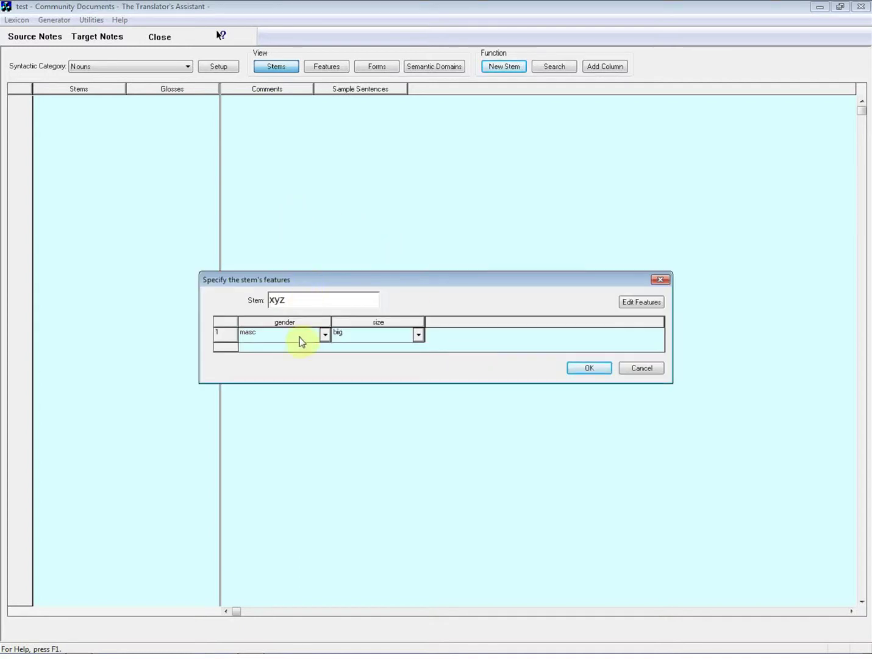
Set the xyz stem's gender to fem and its size to little
left_click(325, 335)
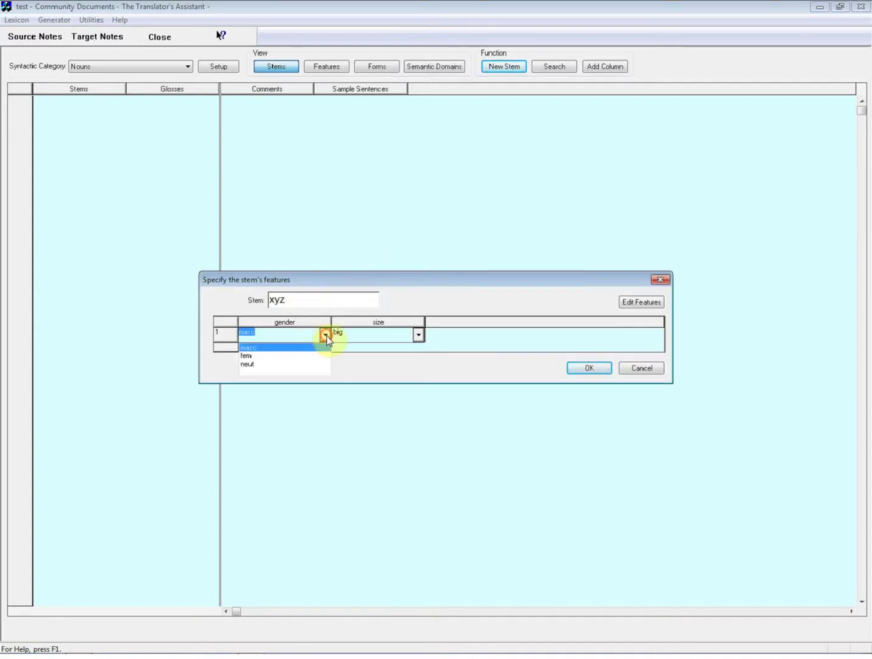
left_click(274, 356)
left_click(418, 335)
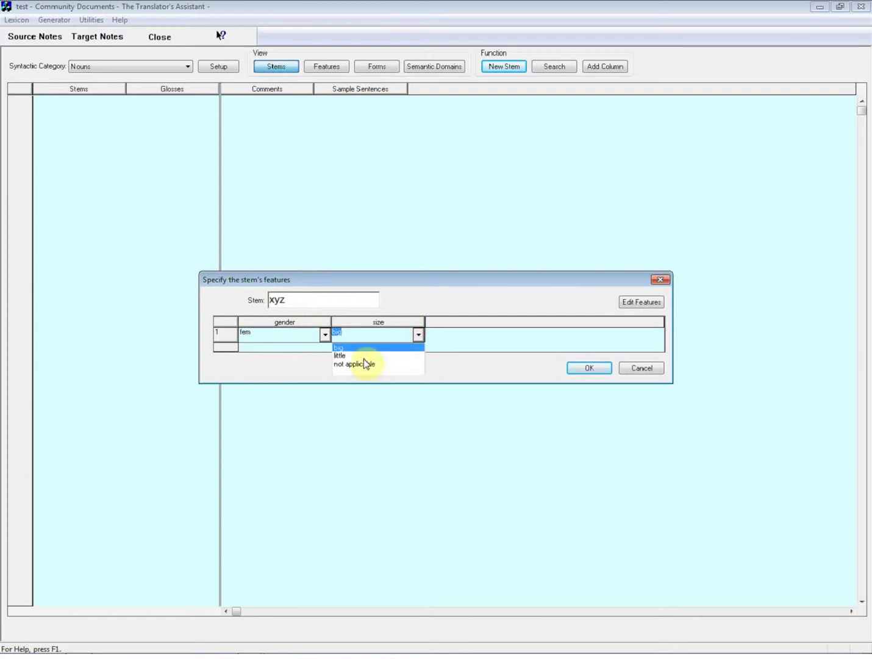
left_click(361, 356)
left_click(589, 370)
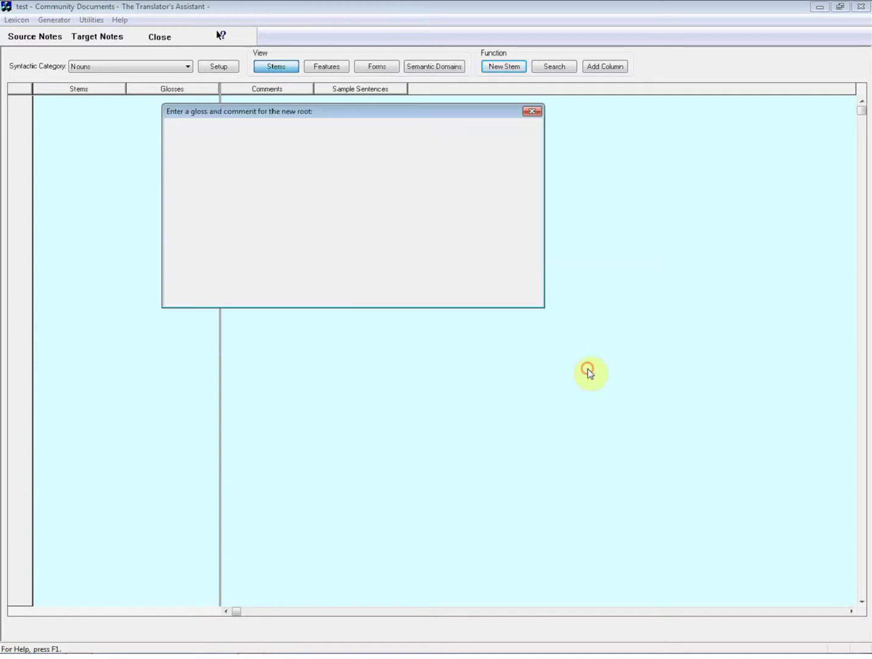
Give the new stem the gloss man, save it, and display its feature values
type("m")
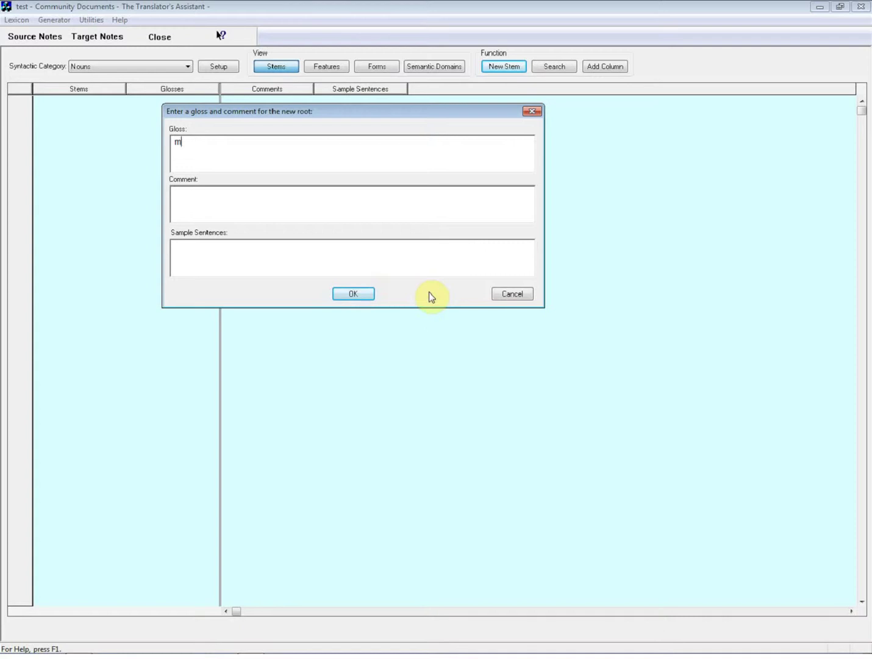
type("an")
left_click(346, 293)
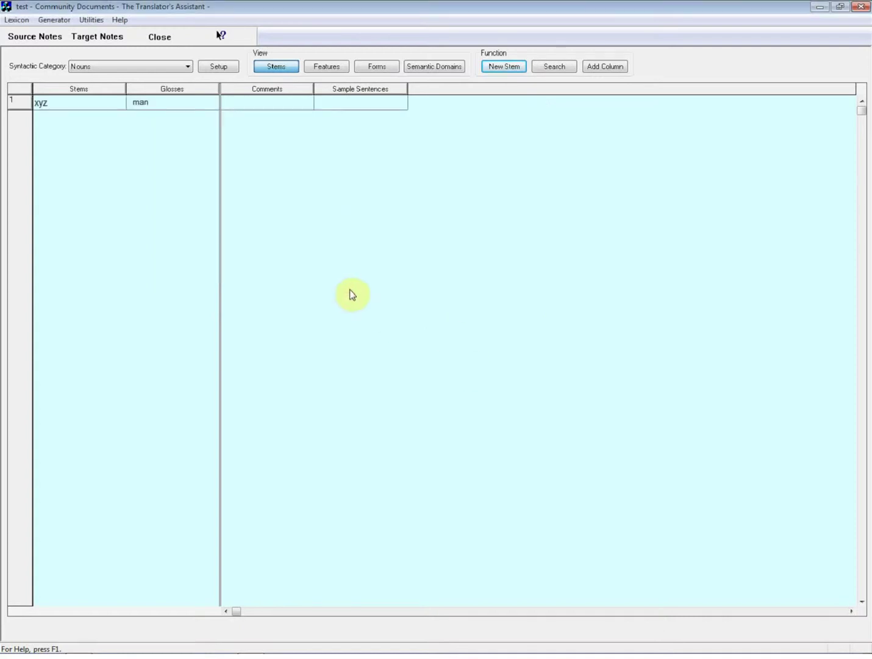
left_click(322, 65)
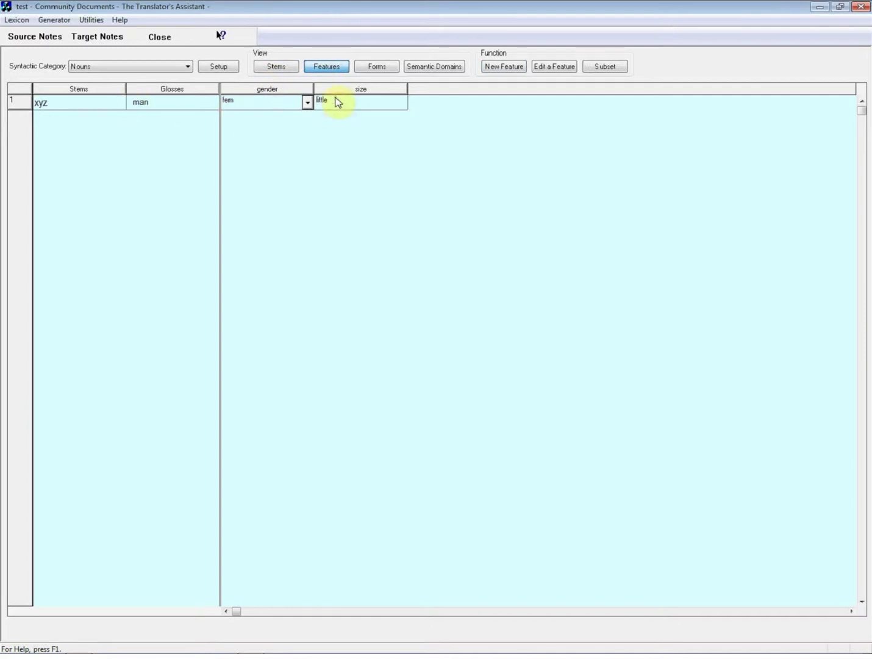
Add two noun forms named sing and pl
left_click(369, 69)
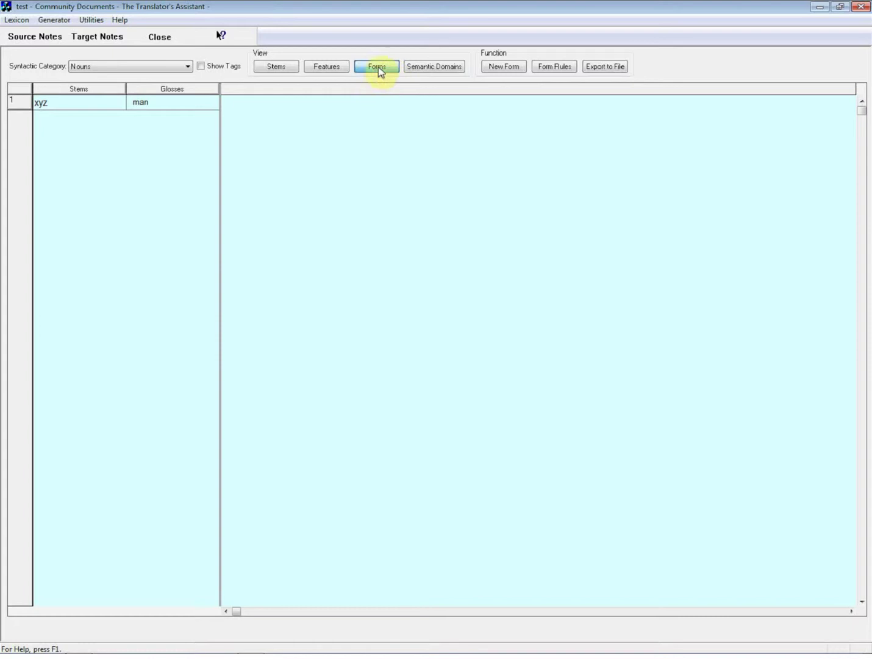
left_click(504, 73)
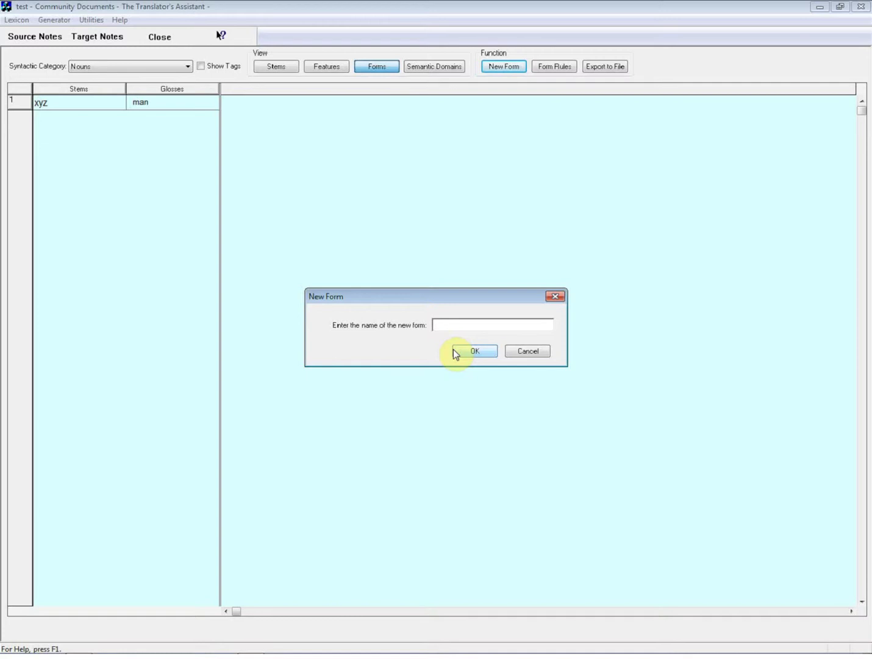
type("sing")
left_click(478, 352)
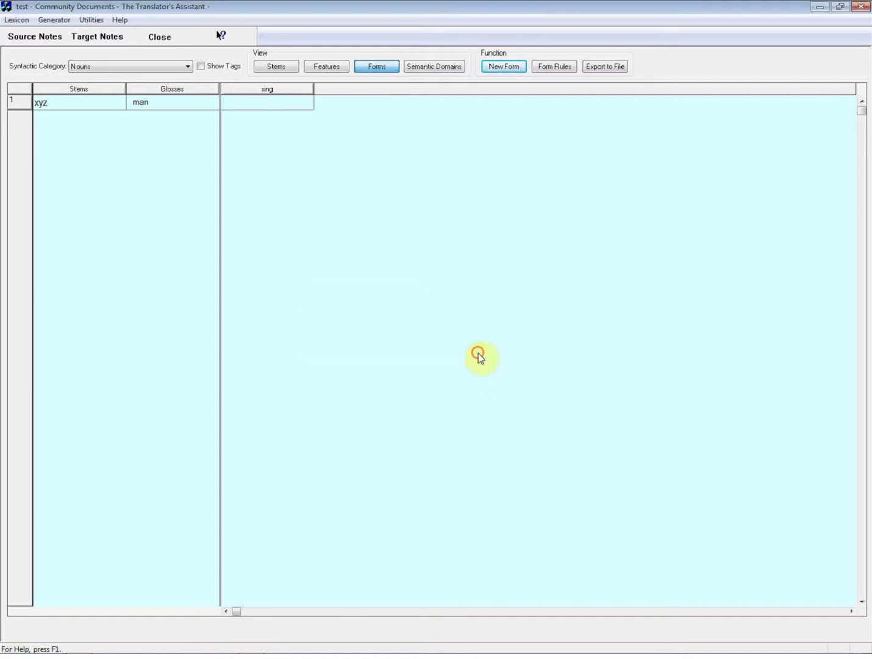
left_click(504, 71)
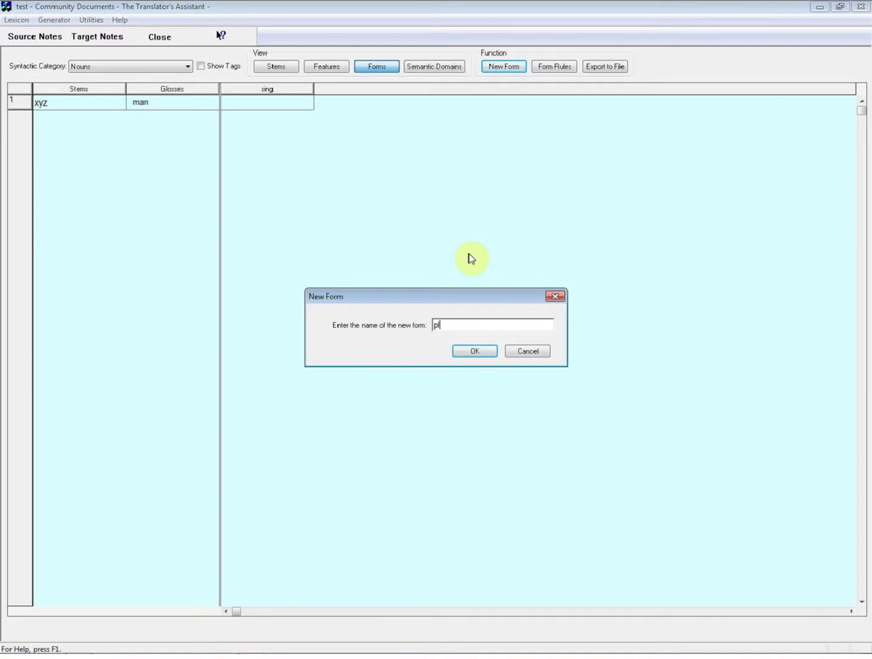
left_click(476, 352)
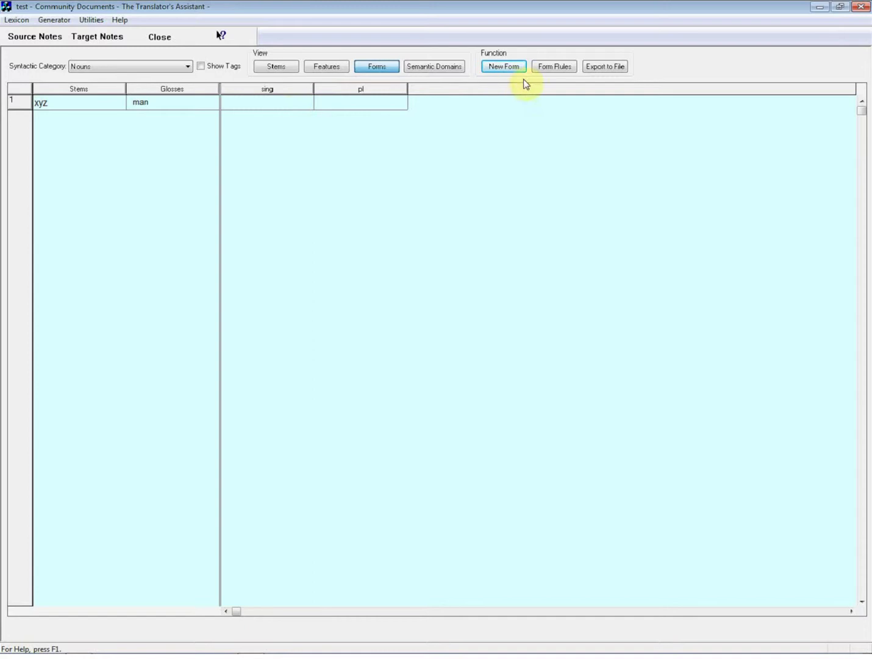
Start a lexical form rule for the sing form named sing form, using the Table rule type and Suffix modification
left_click(560, 73)
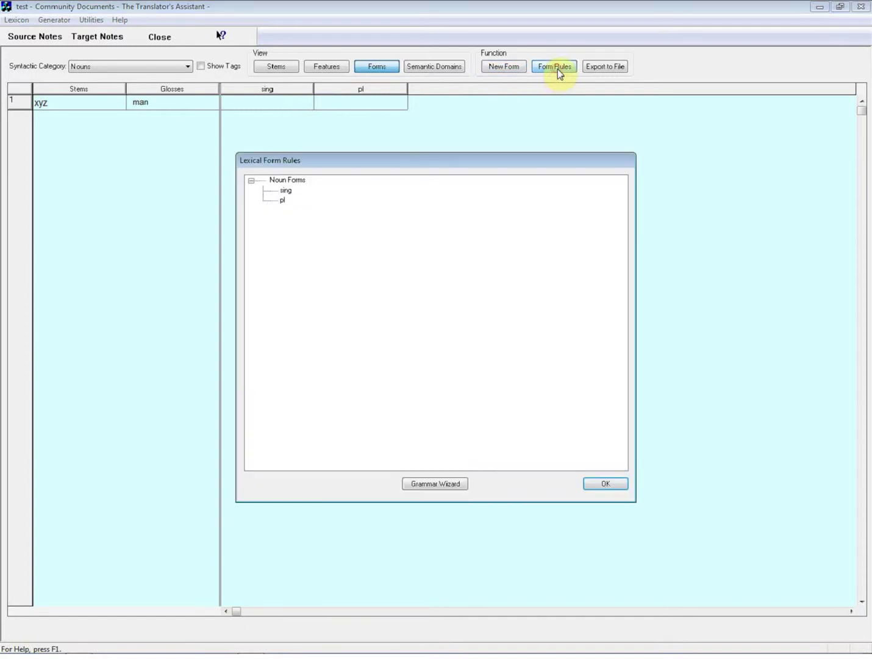
double_click(284, 192)
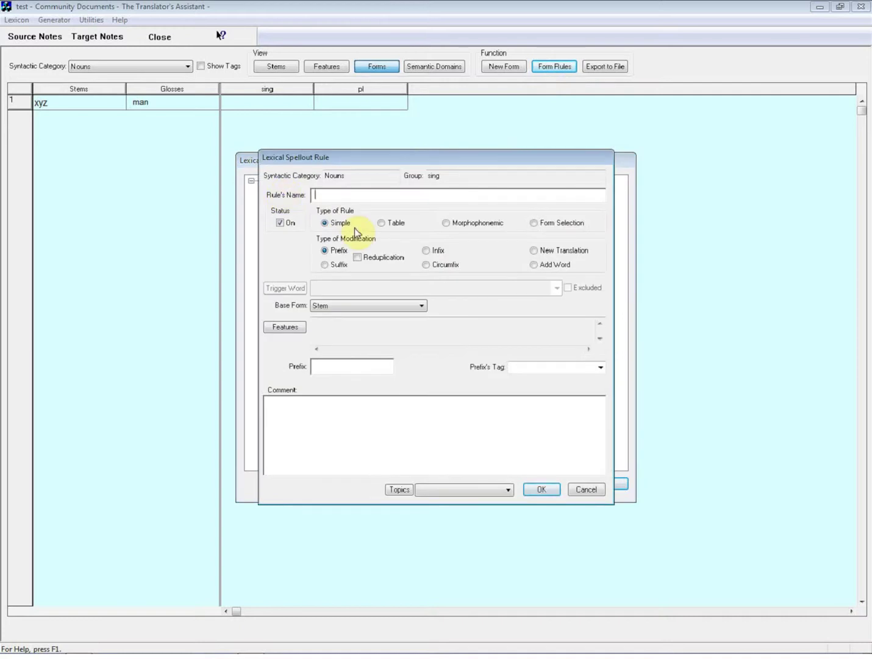
type("sing form")
left_click(382, 223)
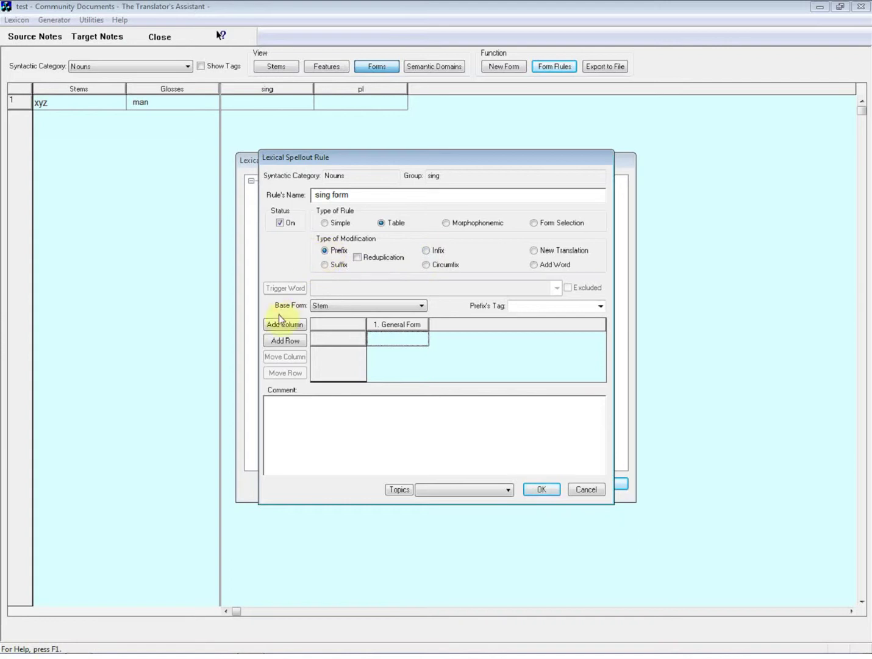
left_click(326, 267)
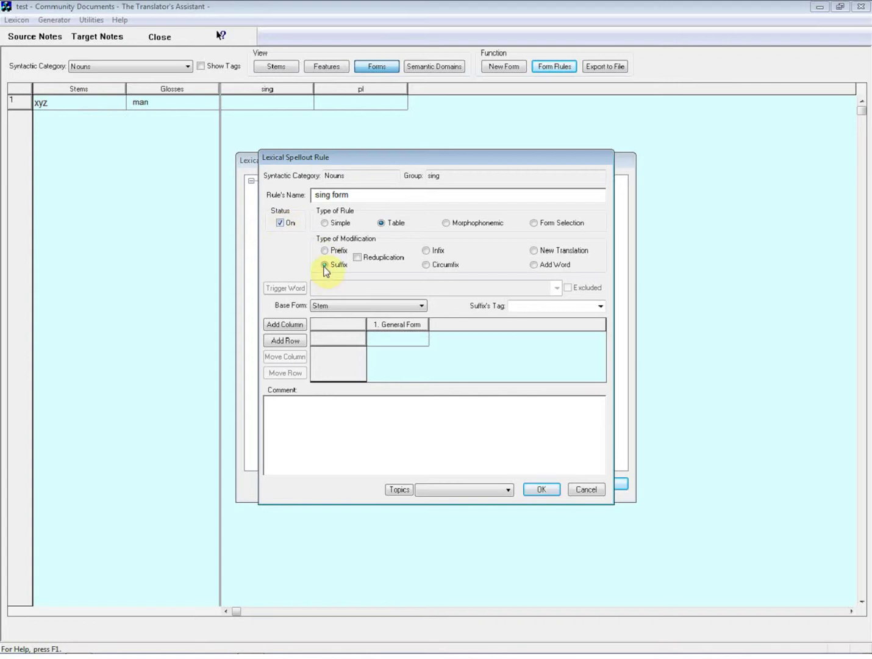
left_click(535, 264)
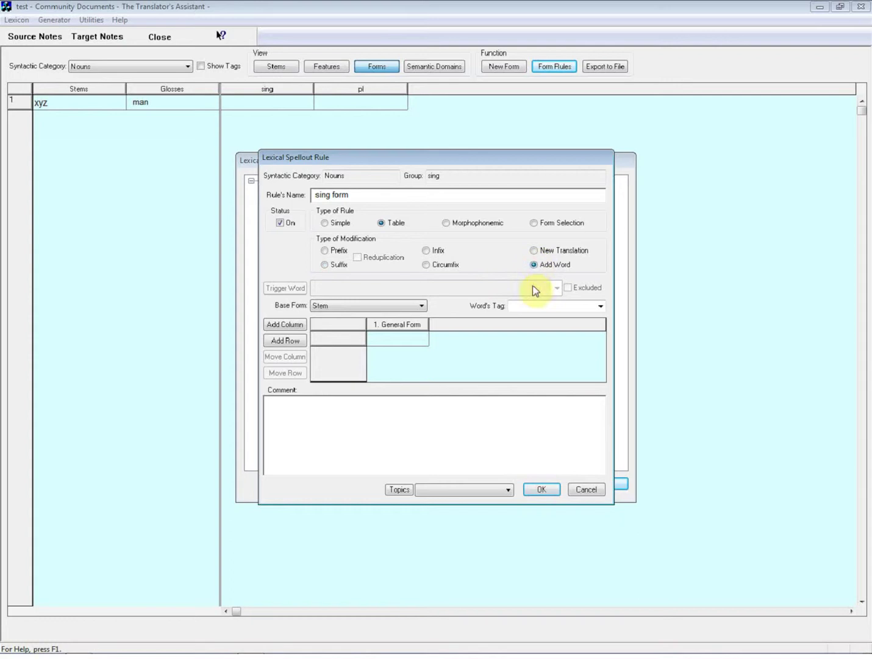
left_click(535, 250)
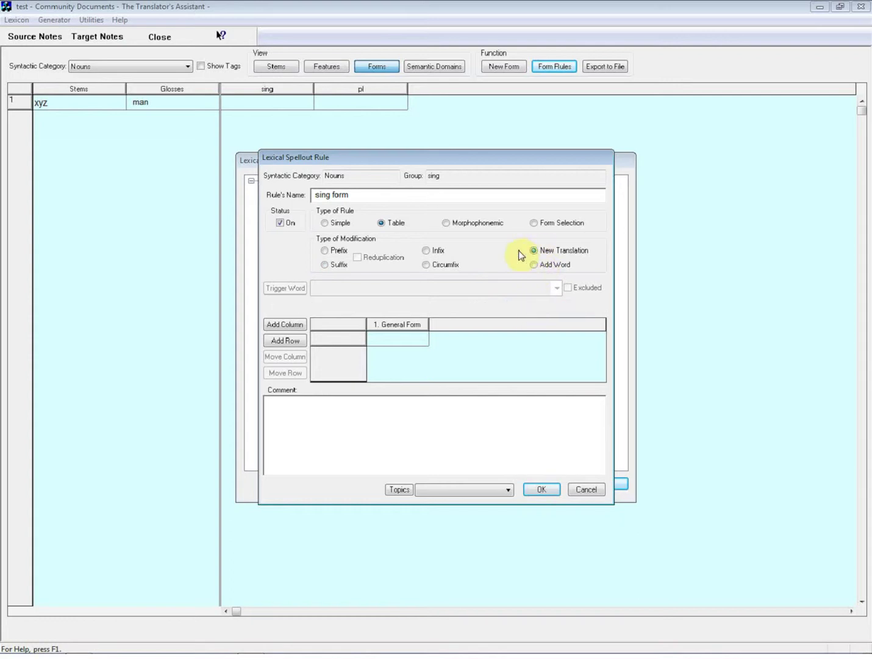
left_click(324, 265)
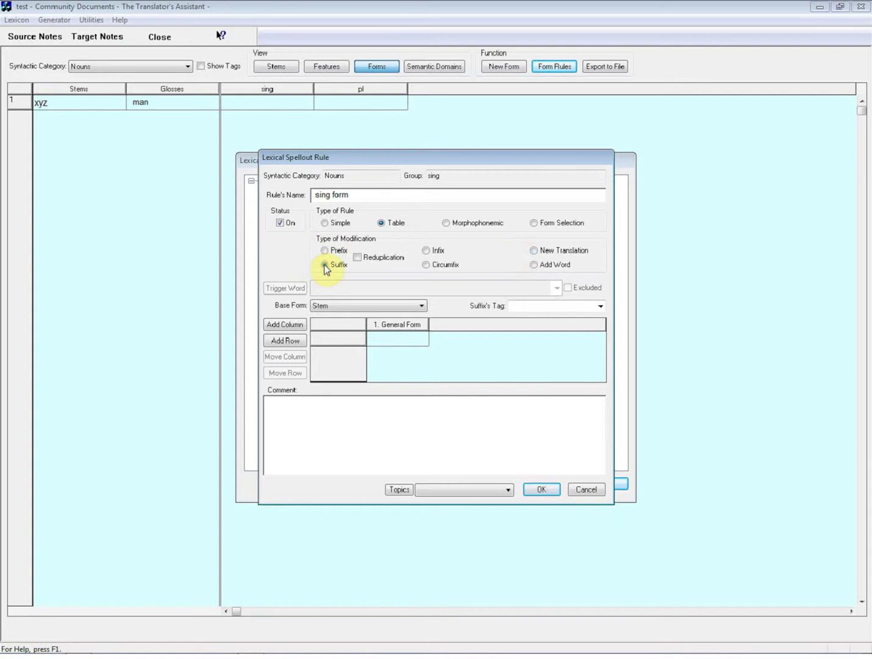
Define three rows in the suffix table named masc, fem and neut, each tied to its matching gender value
double_click(324, 344)
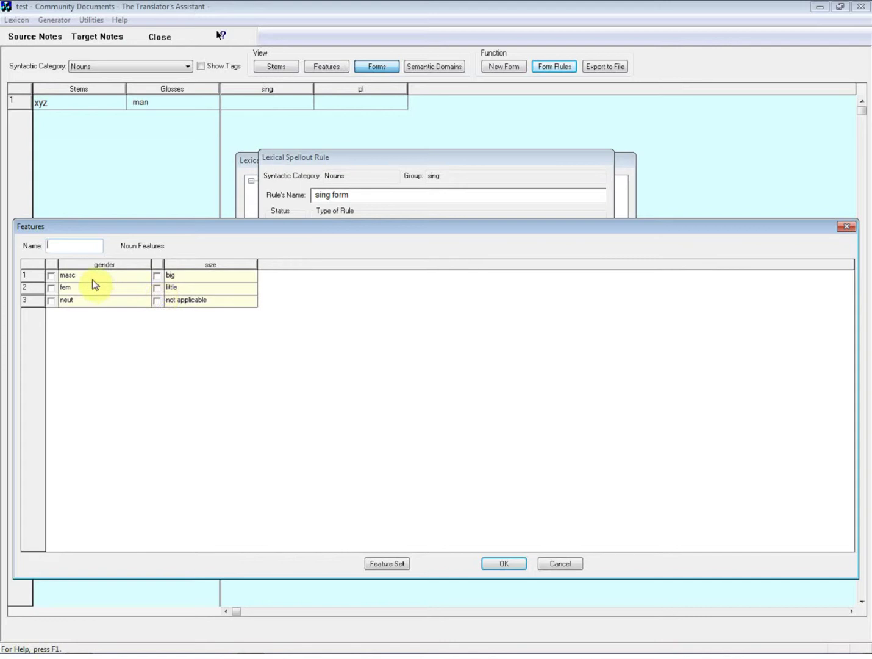
type("masc")
left_click(52, 276)
left_click(502, 564)
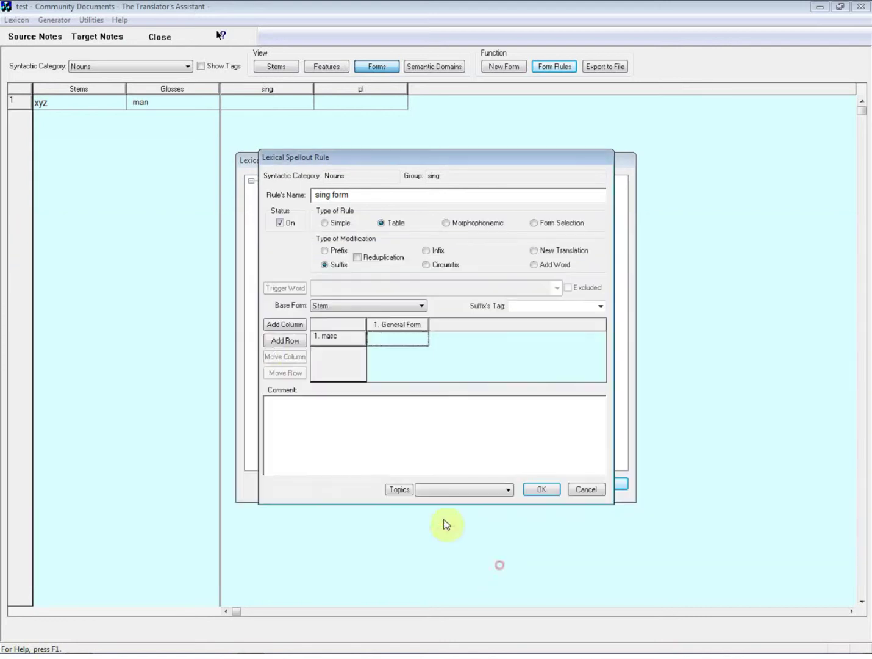
left_click(286, 340)
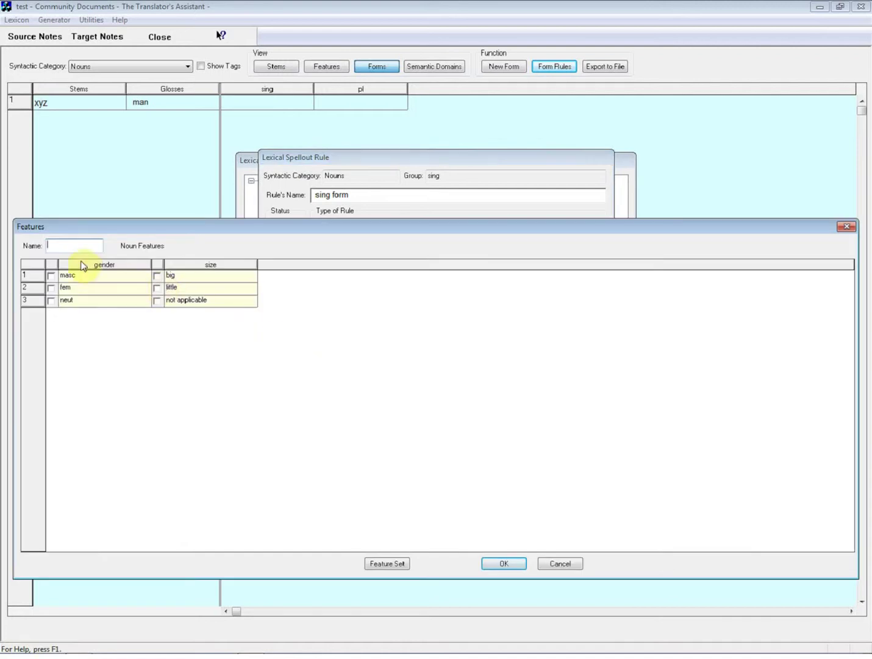
left_click(51, 288)
left_click(492, 565)
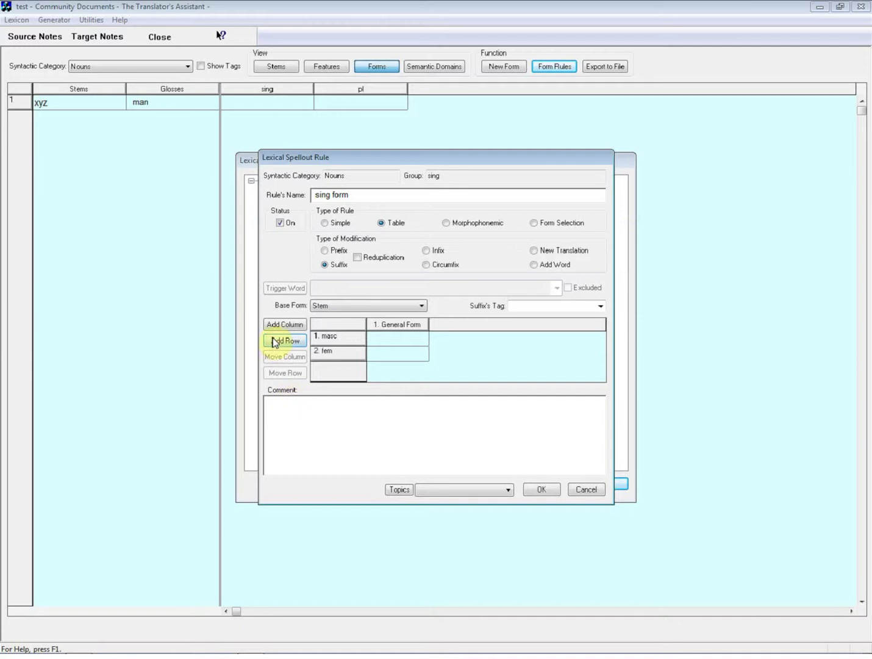
left_click(273, 341)
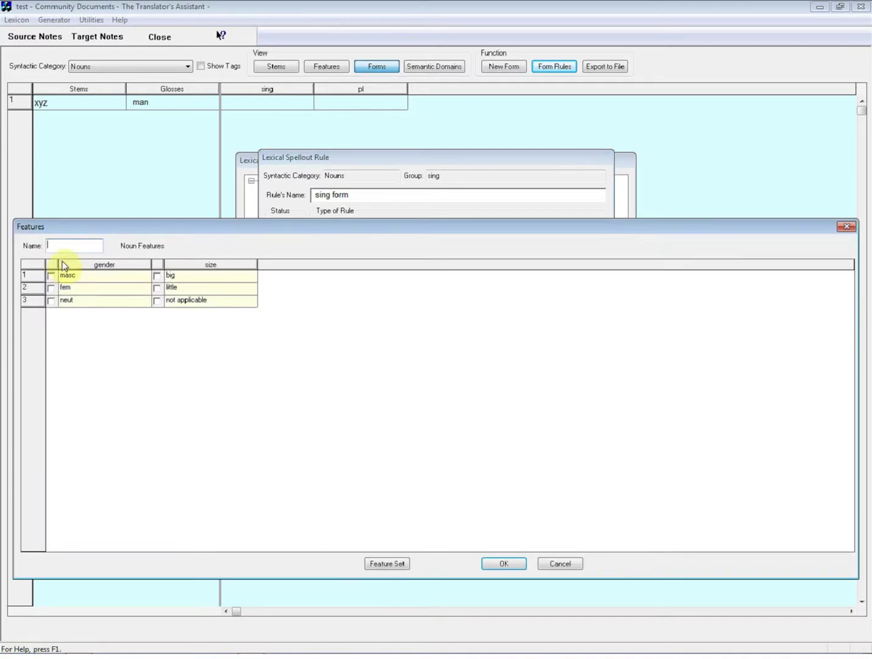
type("neut")
left_click(50, 301)
left_click(506, 565)
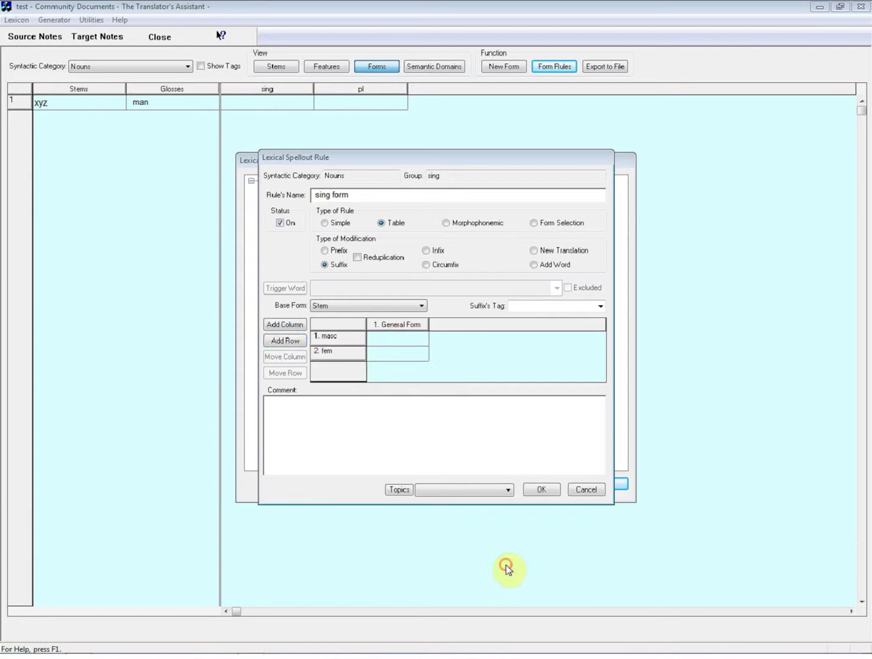
Rename the General Form column big with the big size value, and add a second column named little with the little size value
double_click(403, 327)
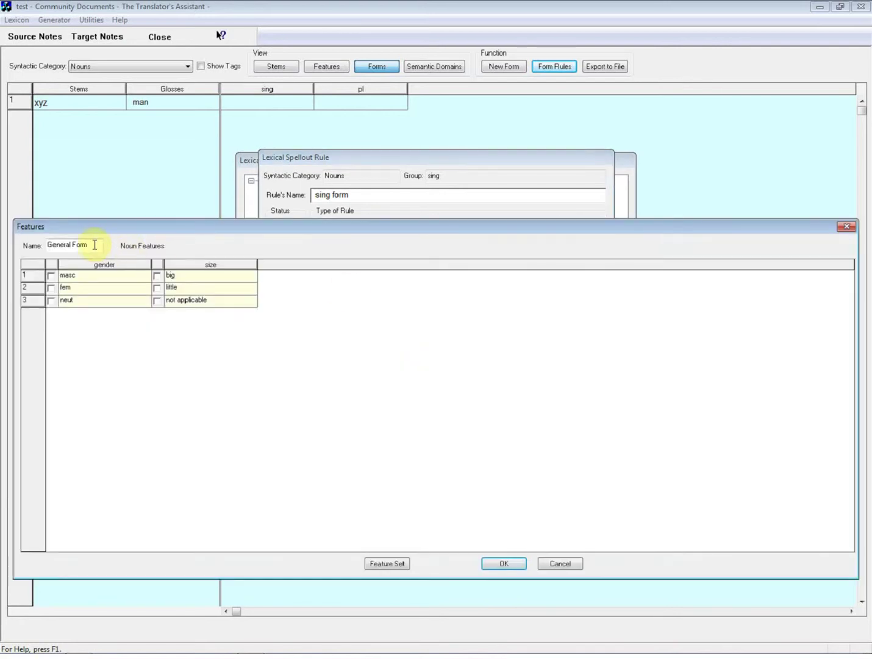
left_click_drag(92, 244, 46, 246)
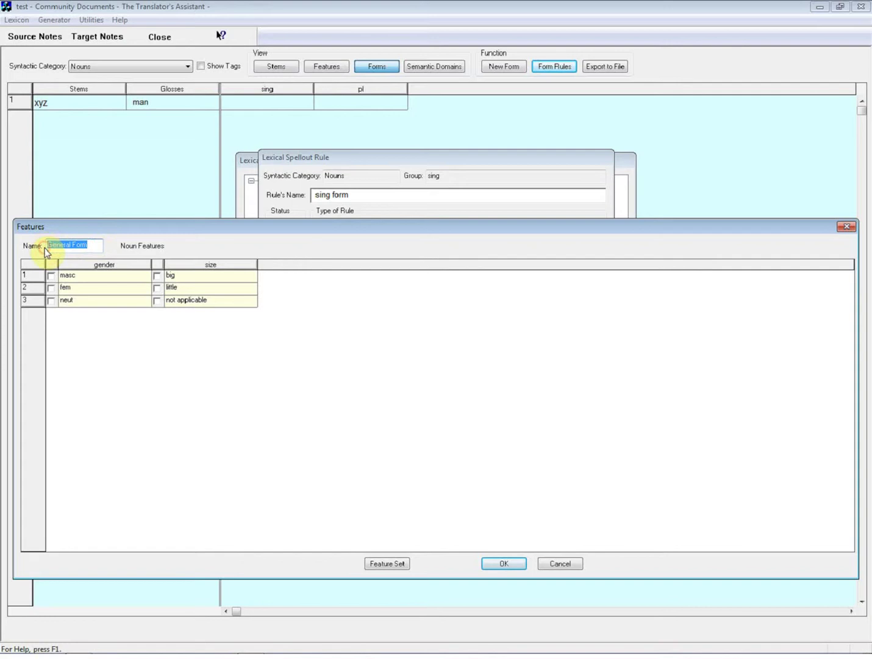
type("big")
left_click(157, 275)
left_click(506, 561)
type("little")
left_click(156, 288)
left_click(504, 563)
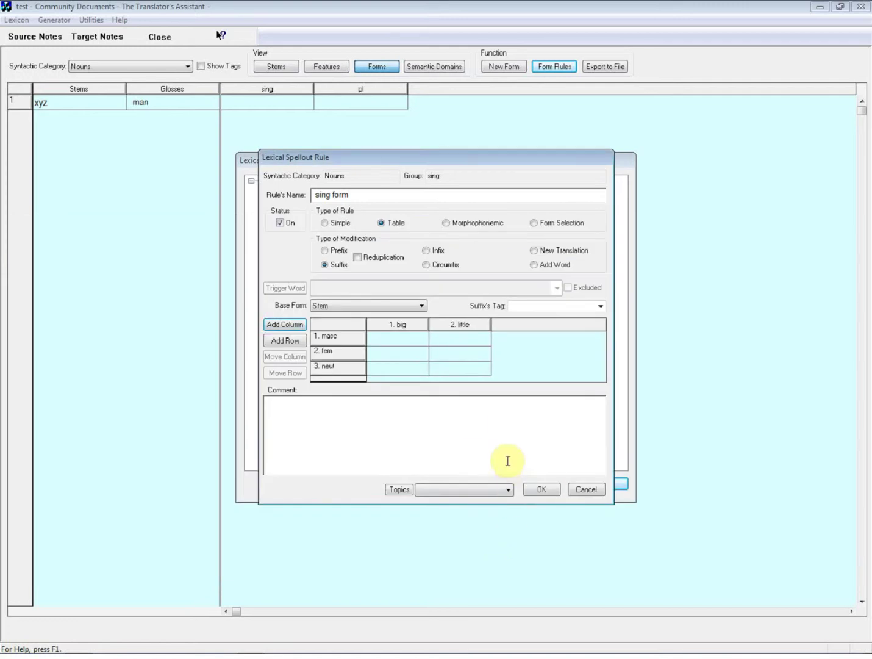
Try setting the not applicable size value as a condition for the whole suffix table
left_click(332, 327)
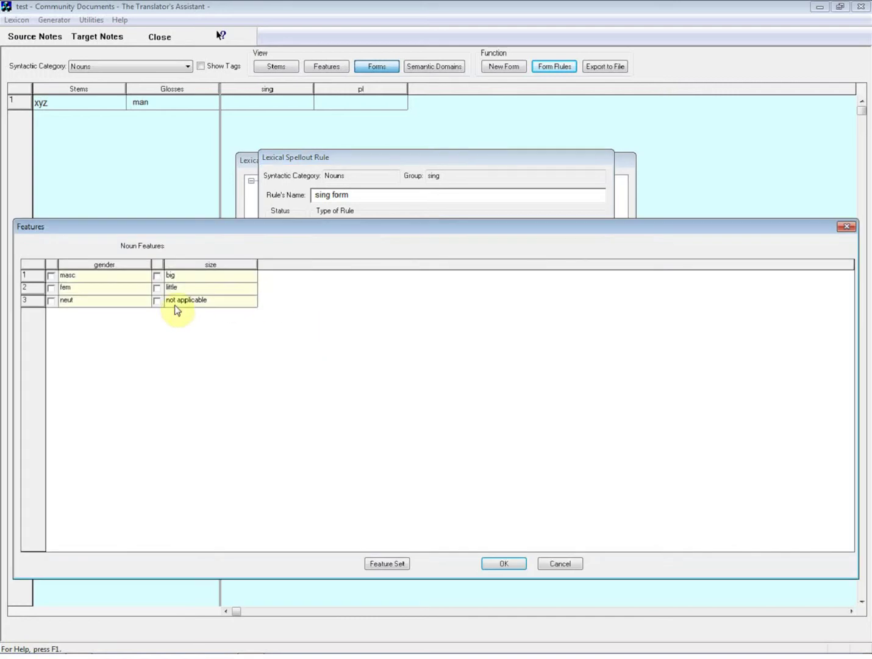
left_click(157, 300)
left_click(157, 301)
left_click(157, 300)
left_click(504, 563)
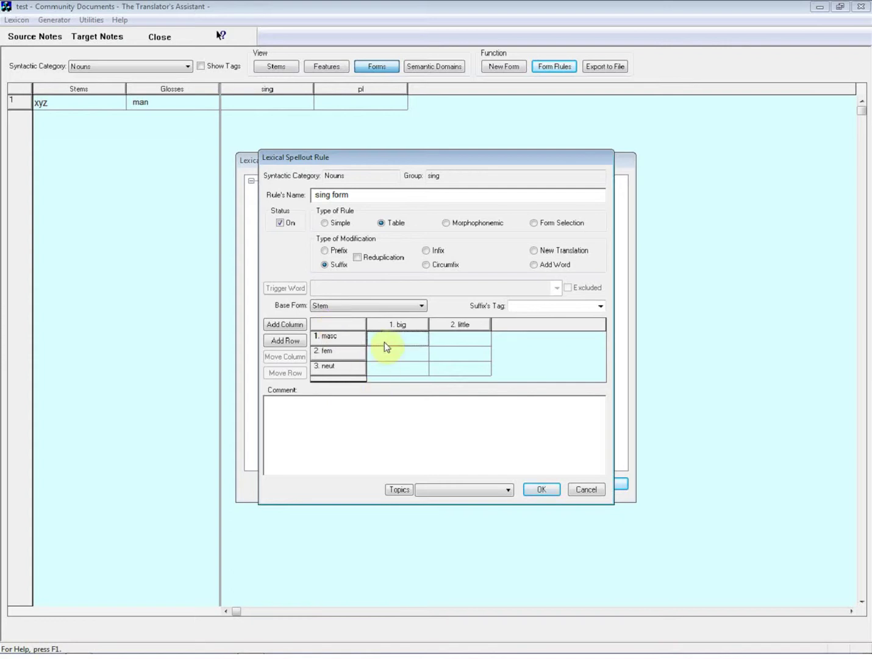
Fill the big column with the suffixes os for masc, as for fem and is for neut
double_click(399, 339)
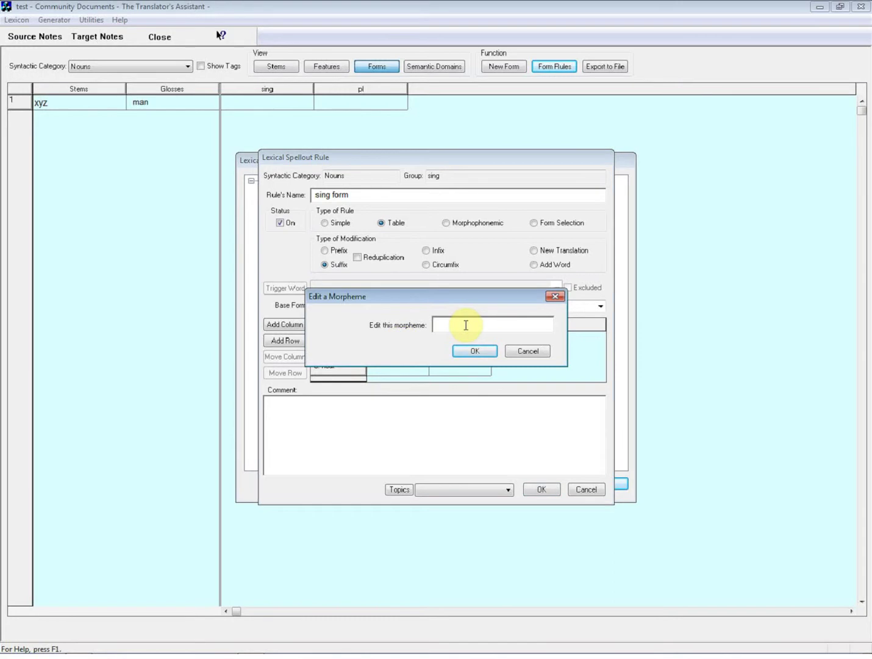
type("os")
left_click(482, 351)
double_click(375, 354)
type("as")
left_click(495, 352)
double_click(380, 373)
type("is")
left_click(470, 352)
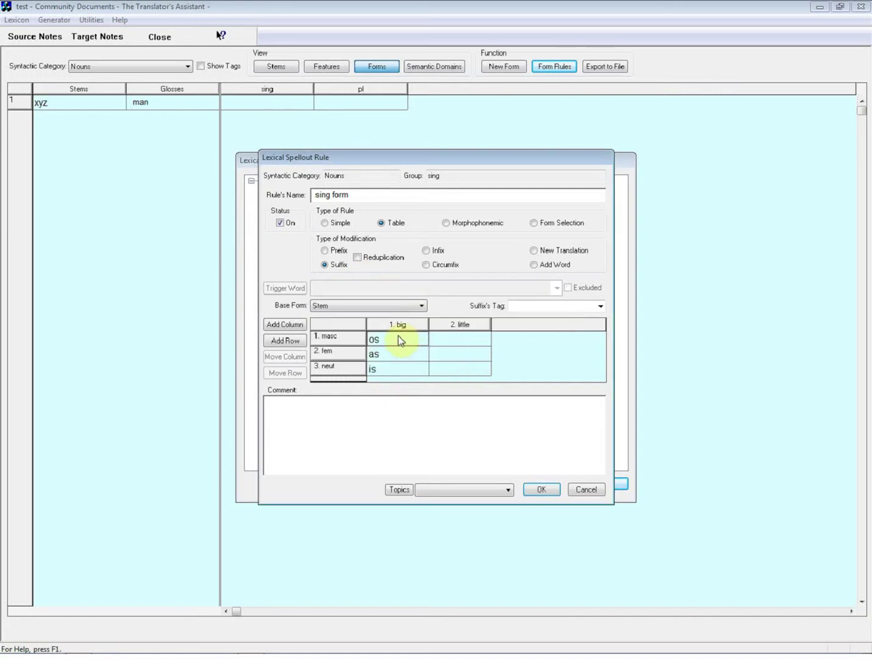
Fill the little column with the suffixes osos for masc, asas for fem and isis for neut
double_click(460, 348)
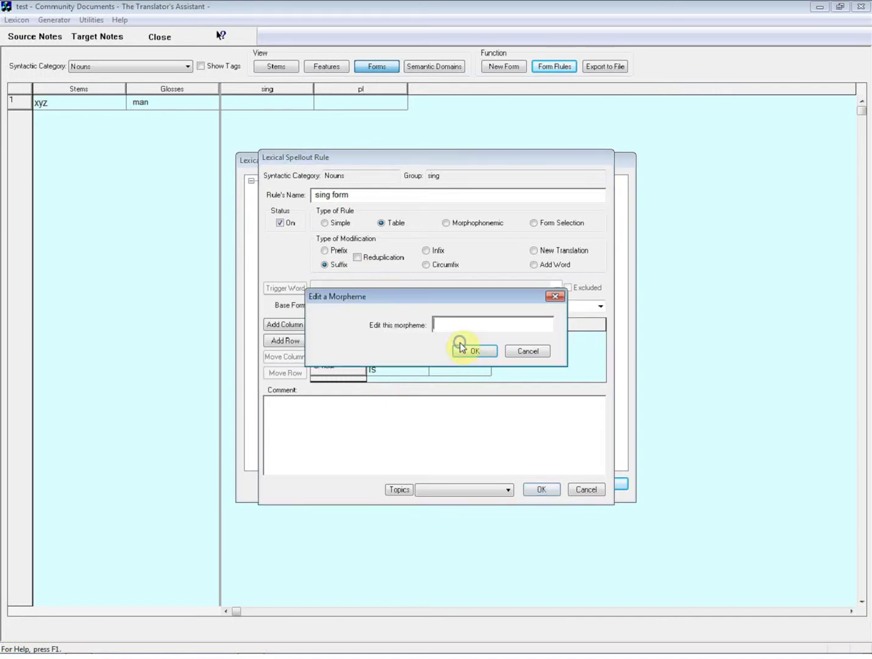
type("osos")
left_click(469, 353)
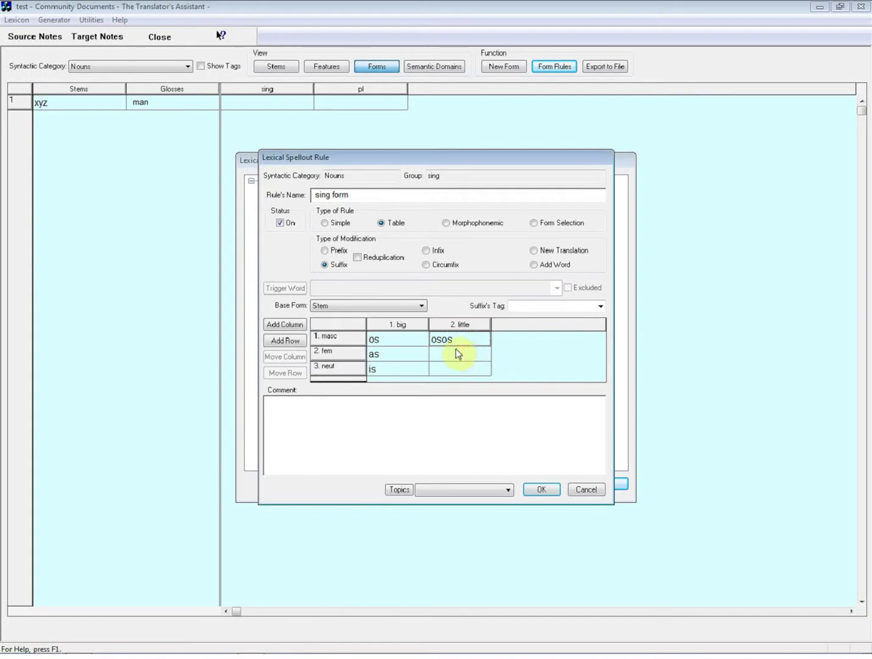
double_click(452, 353)
type("asa")
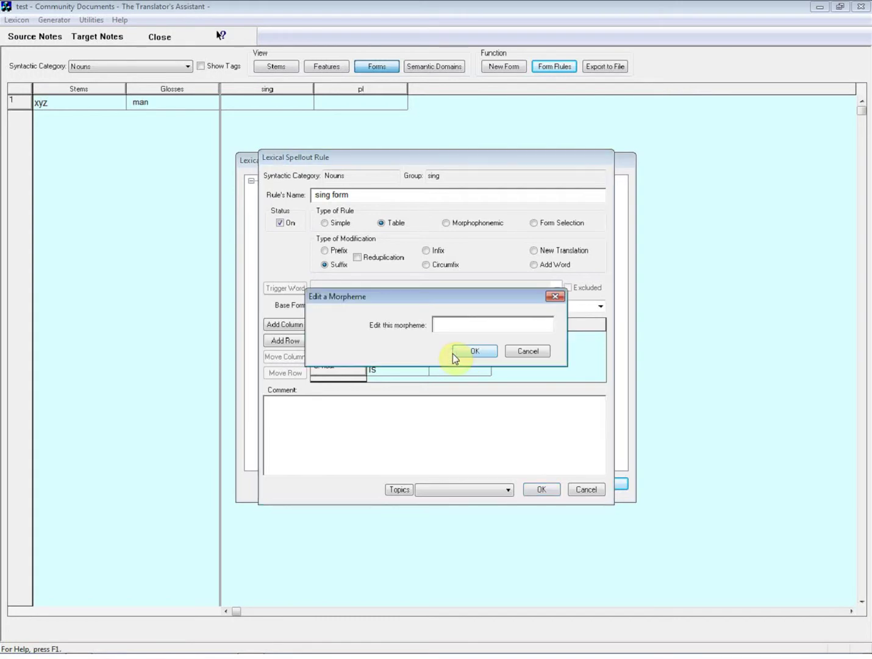
type("s")
left_click(476, 353)
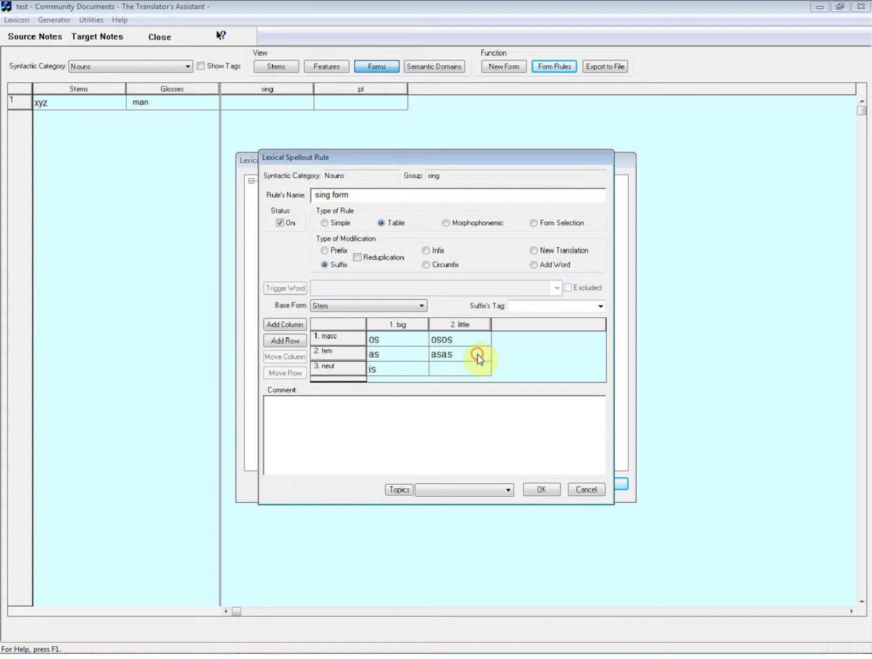
double_click(450, 371)
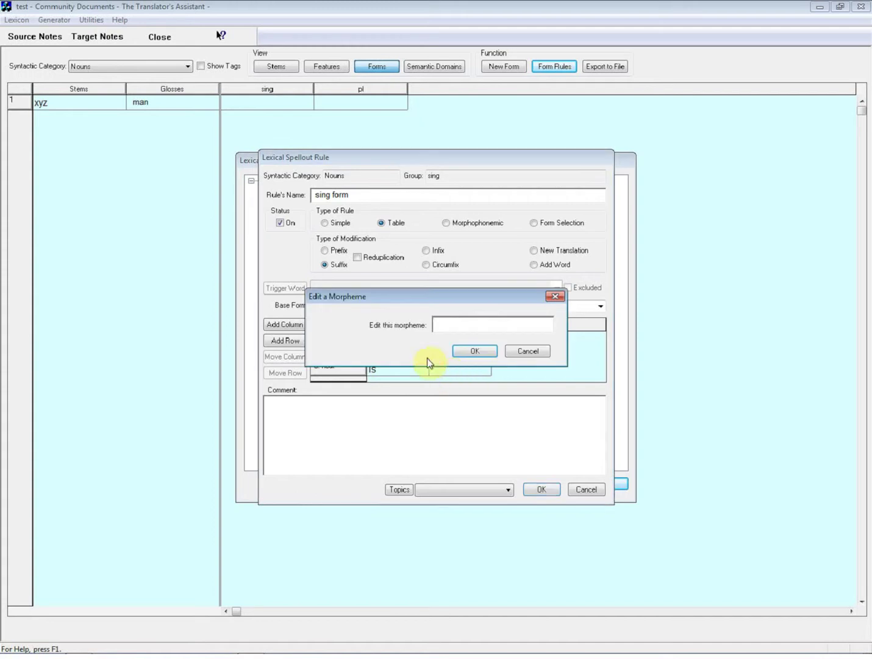
type("isis")
left_click(470, 351)
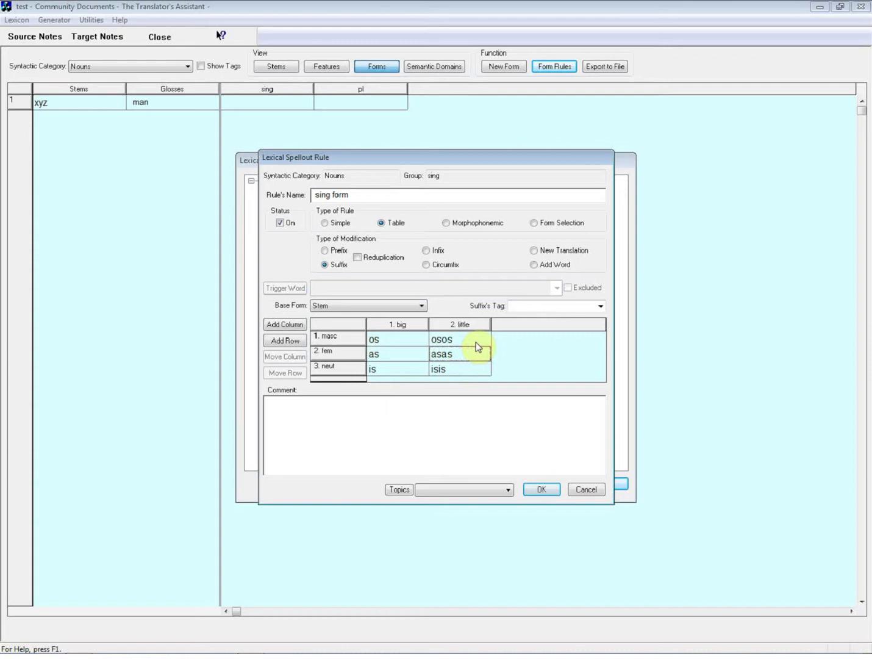
Assign the rule the Number grammar topic and a newly added grammar topic named size
left_click(399, 490)
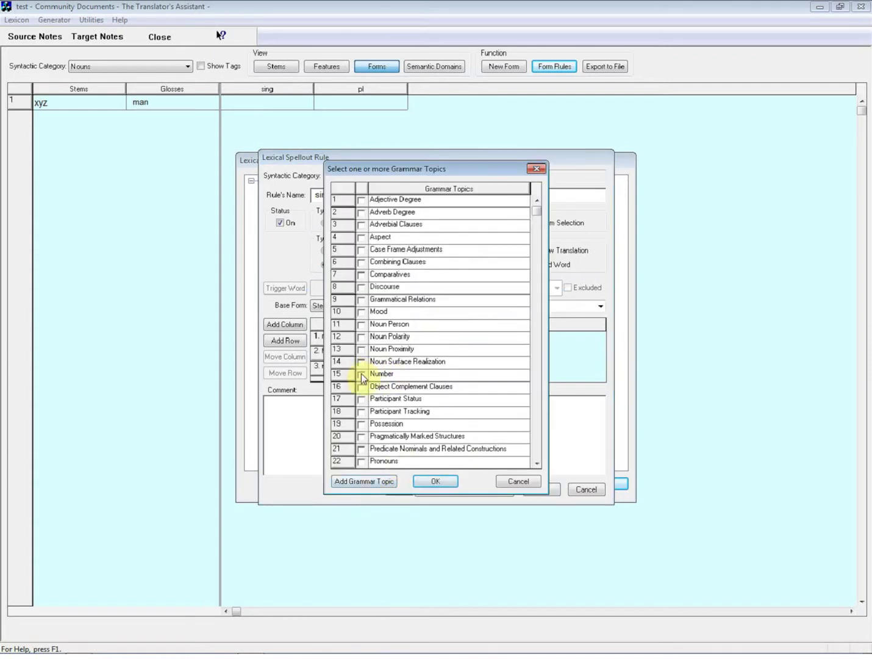
left_click(361, 376)
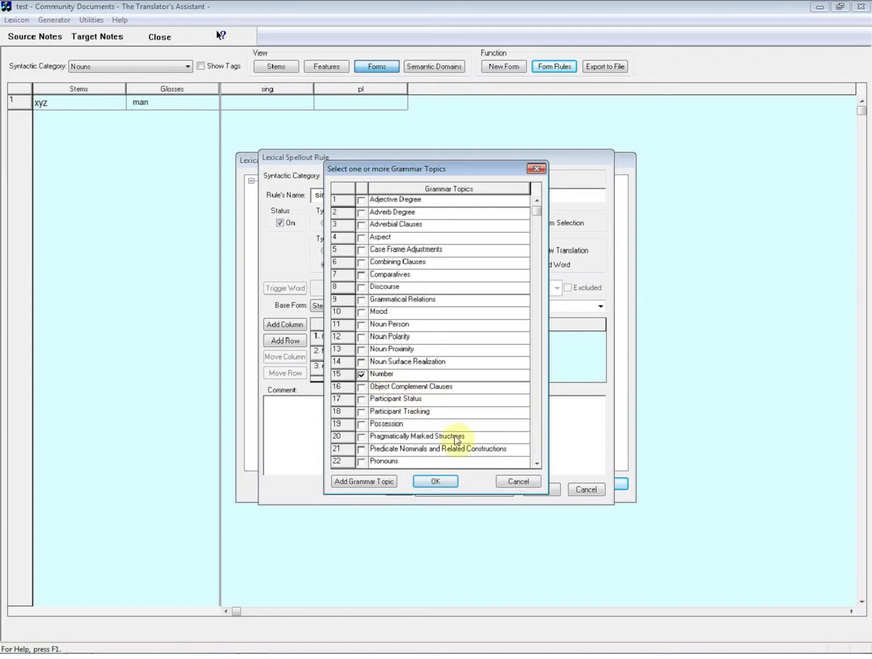
left_click(373, 482)
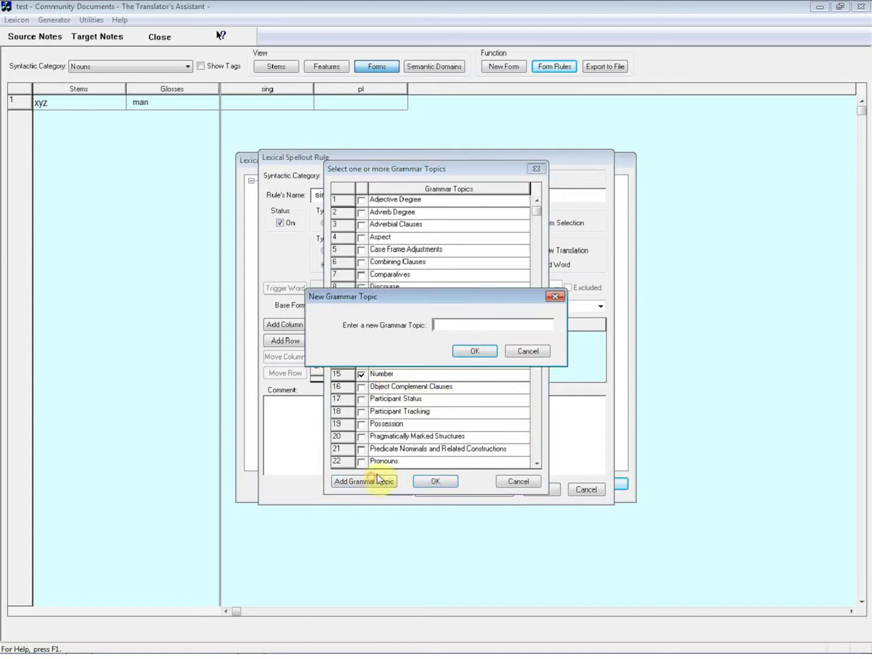
type("size")
left_click(475, 351)
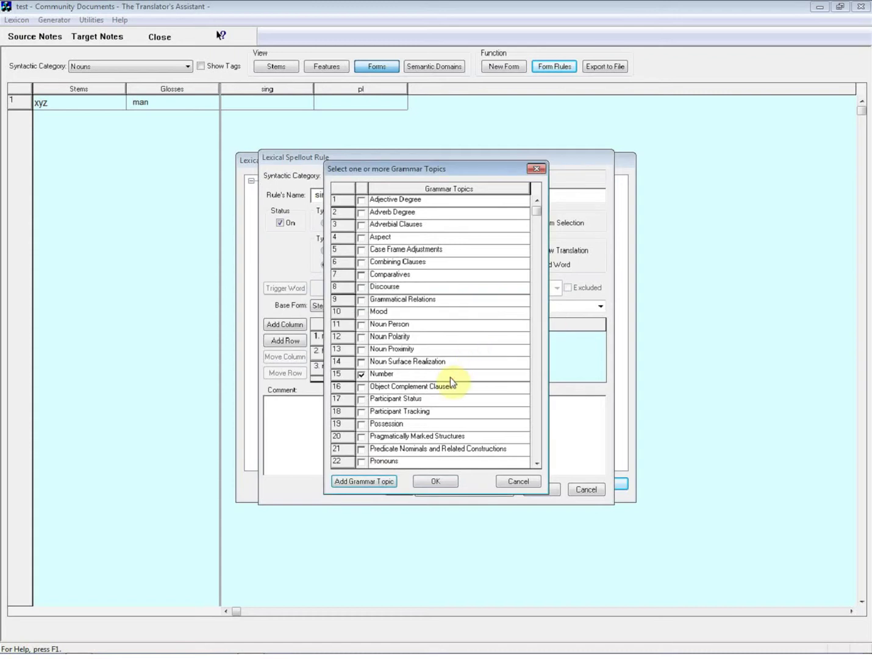
left_click(537, 434)
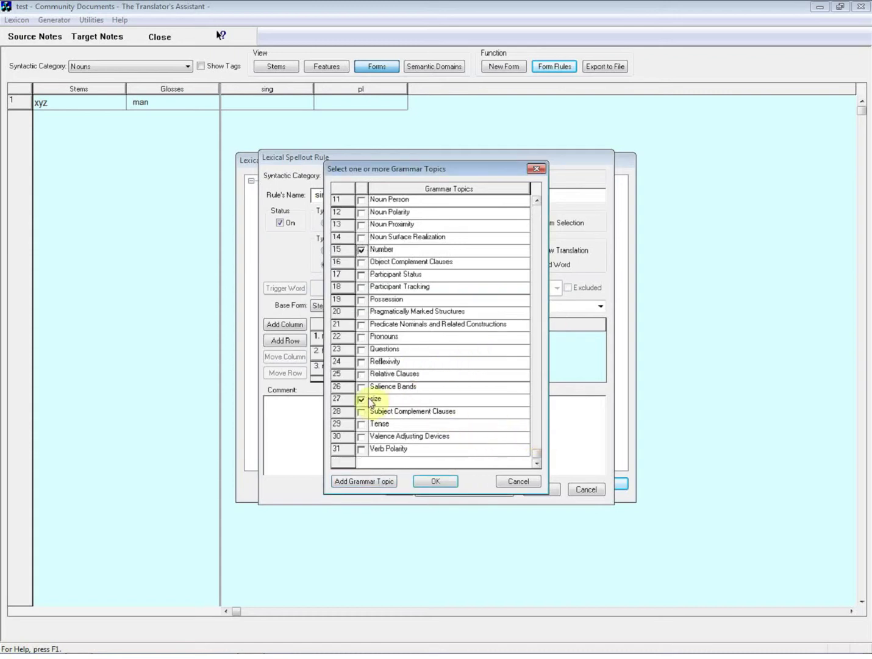
left_click(426, 485)
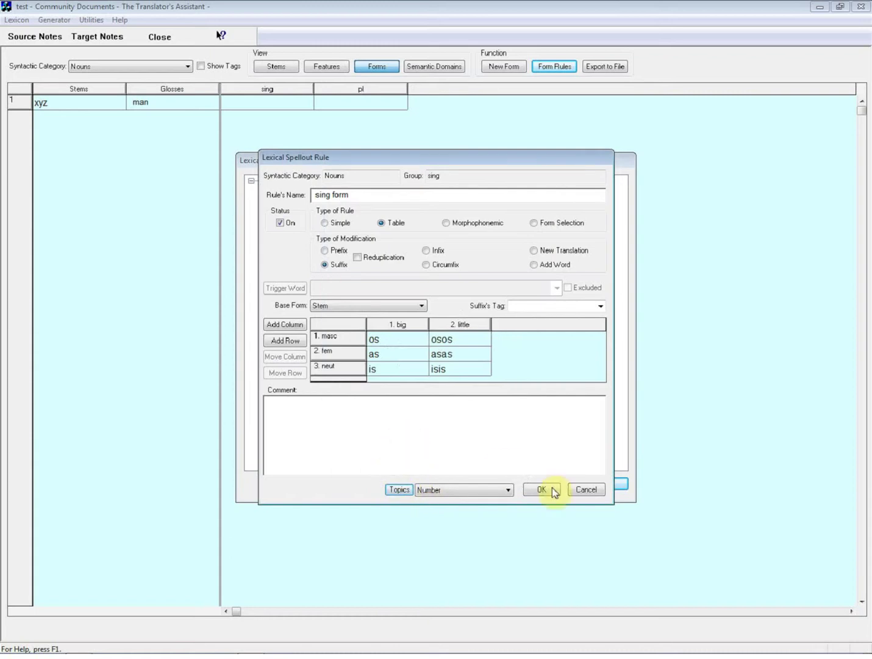
Give the suffix the tag number and save the sing form rule
left_click(556, 307)
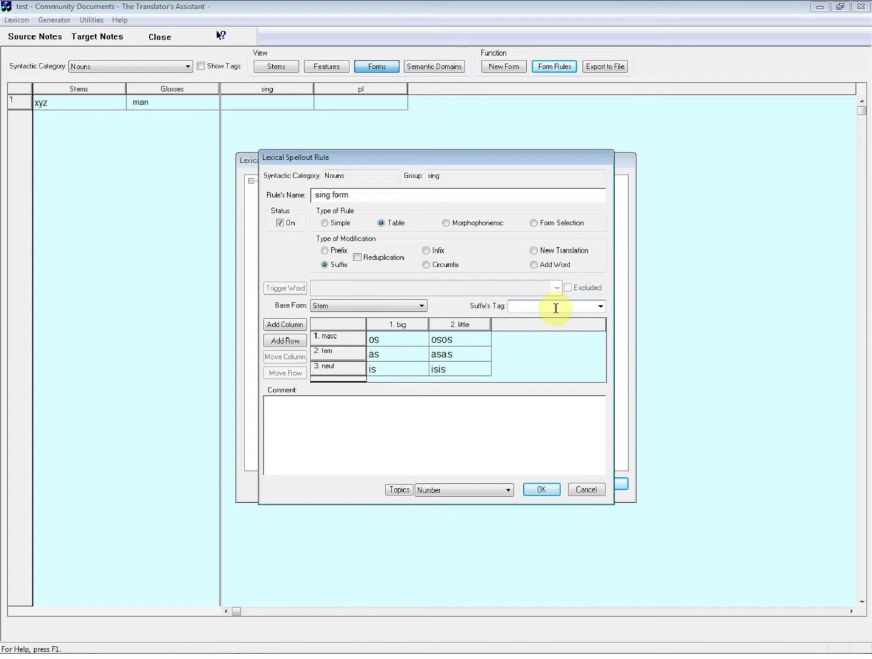
type("number")
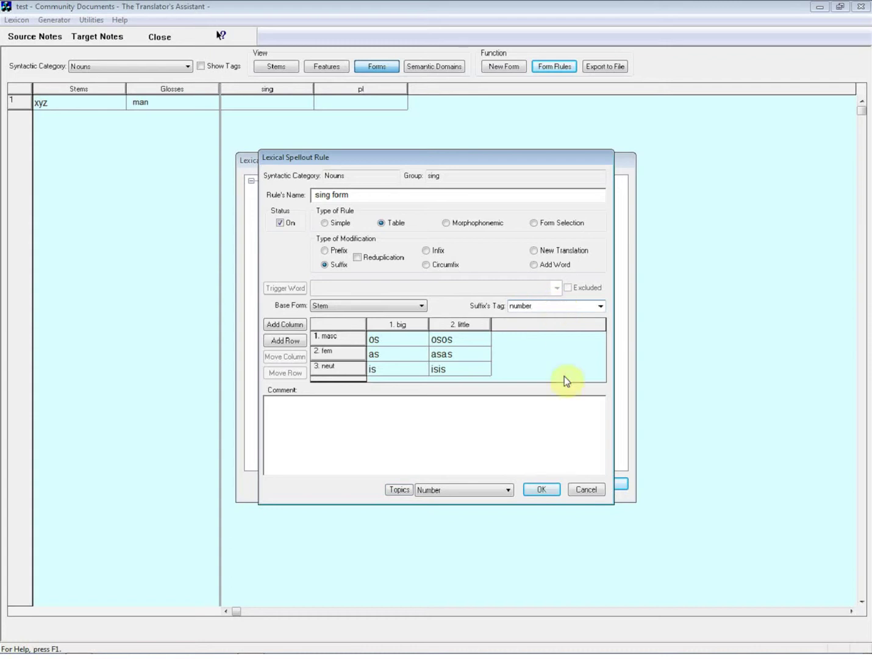
left_click(538, 489)
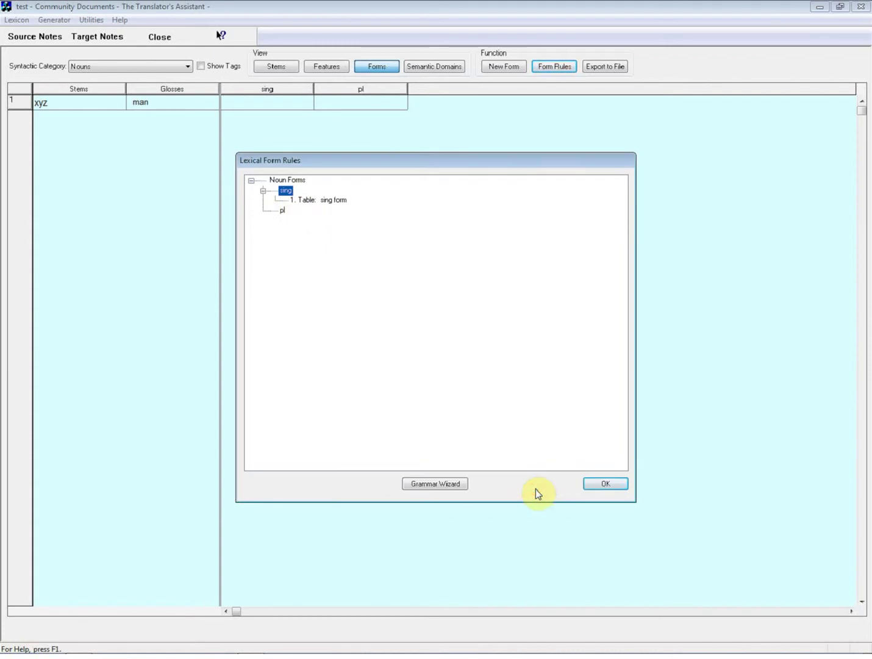
Create a simple suffix rule named plural for the pl form
double_click(283, 210)
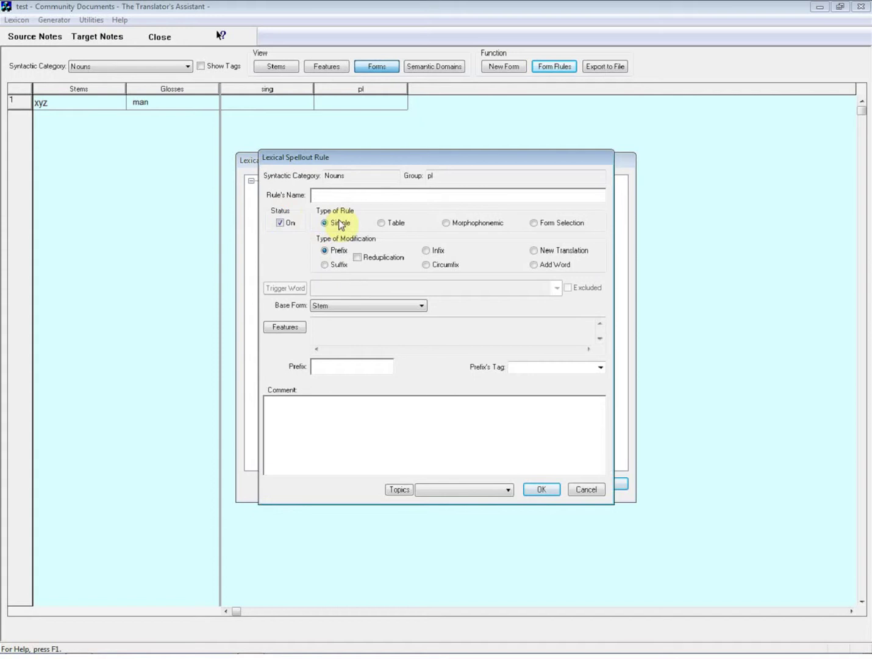
type("plural")
left_click(324, 224)
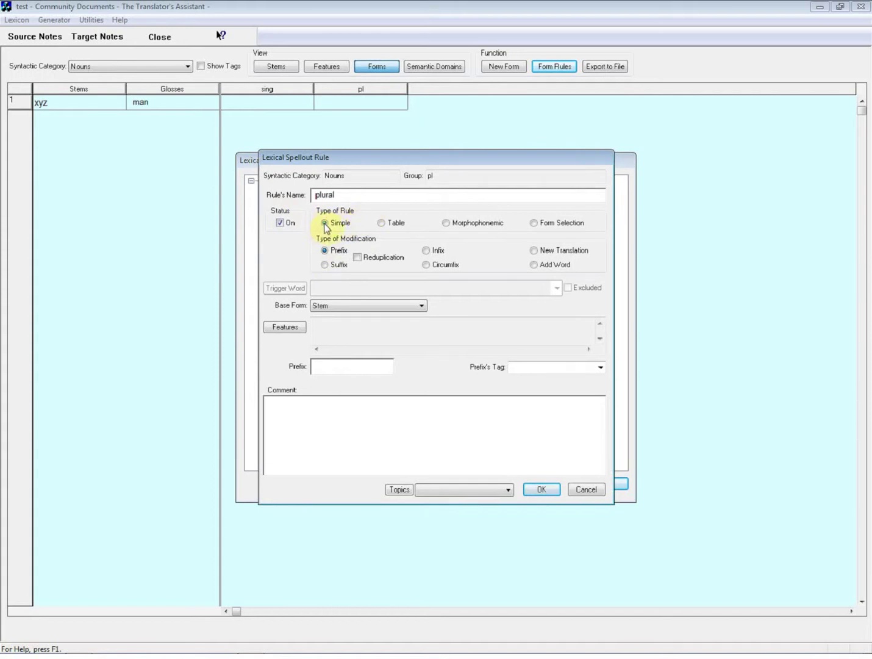
left_click(324, 265)
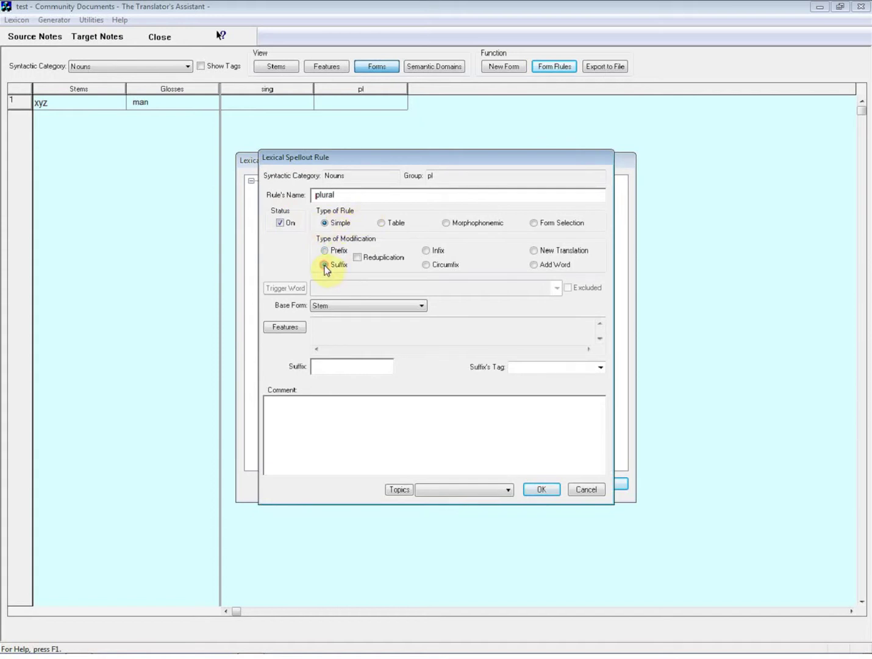
Apply the plural rule to the masc, fem and neut genders and to the big, little and not applicable sizes
left_click(295, 329)
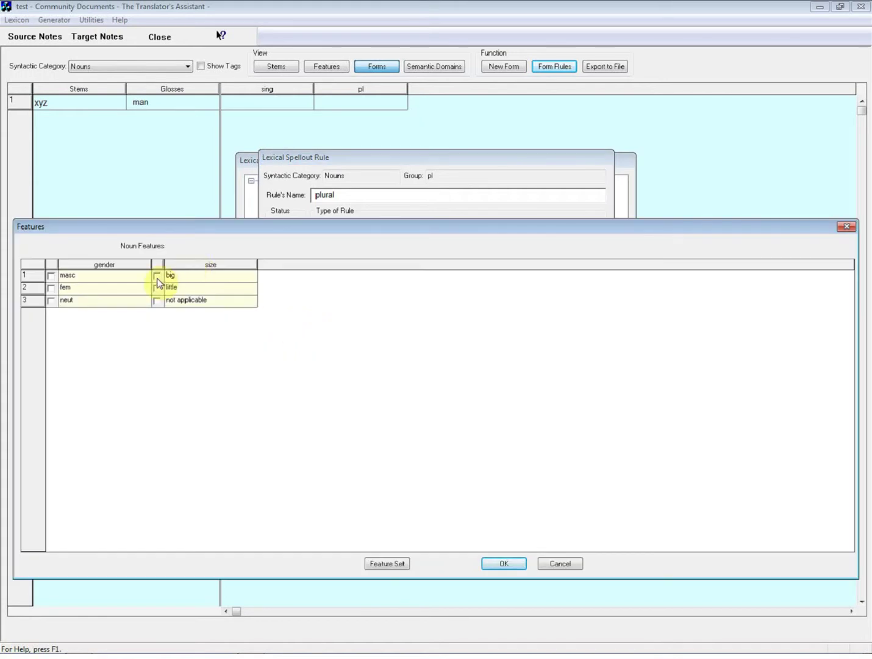
left_click(51, 276)
left_click(51, 288)
left_click(51, 301)
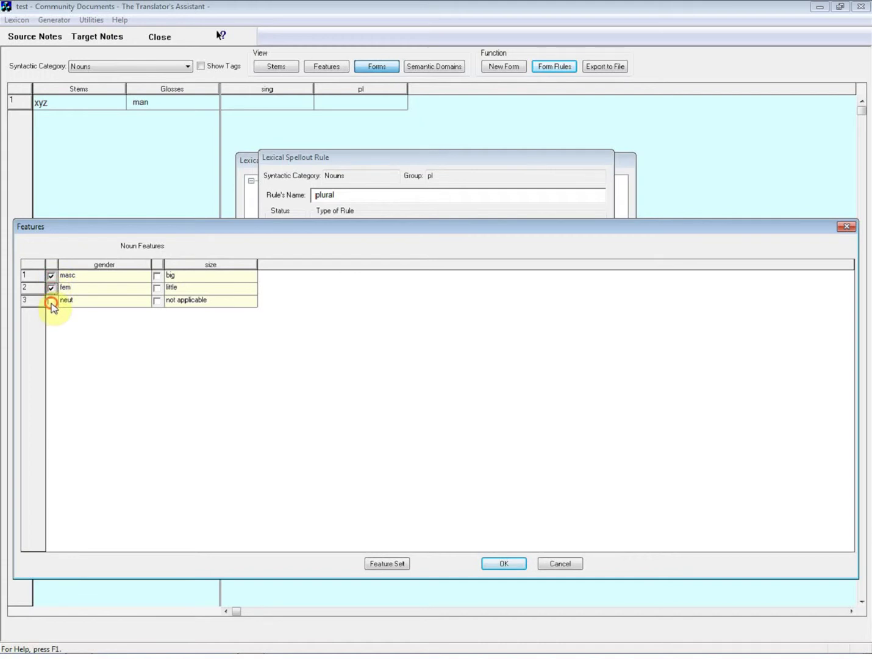
left_click(156, 276)
left_click(157, 288)
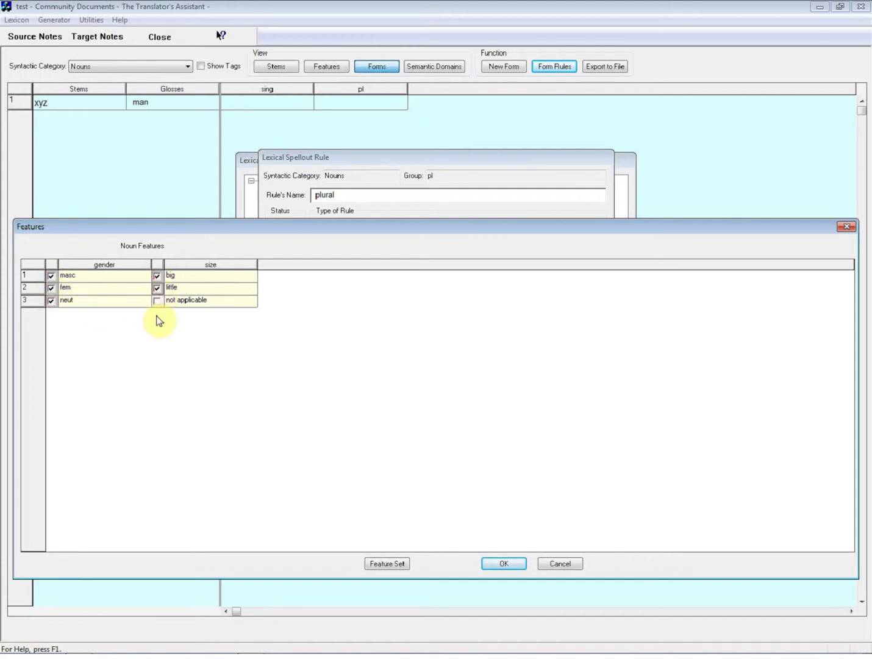
left_click(157, 301)
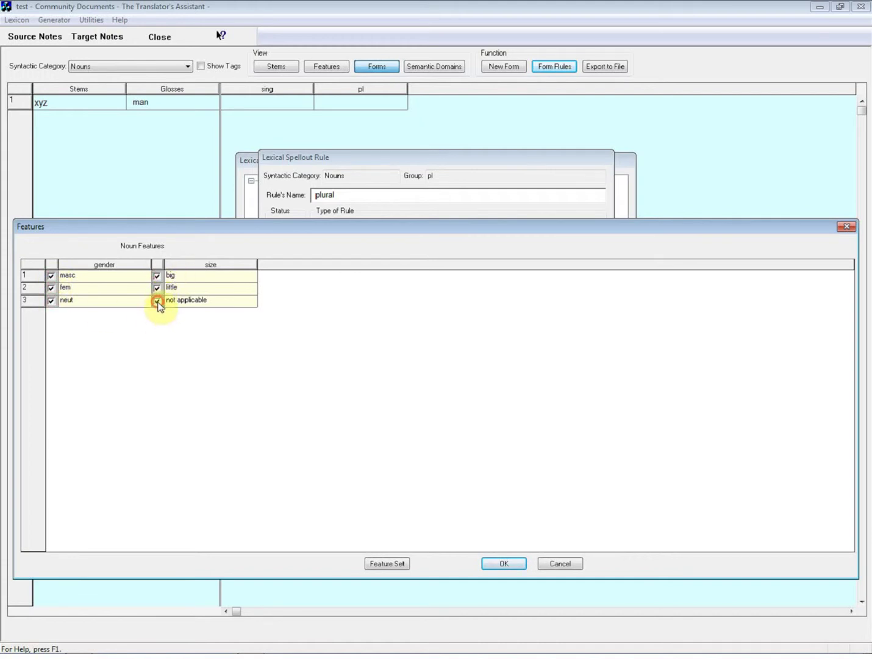
left_click(503, 563)
Set the rule's suffix to es and its tag to number
left_click(336, 367)
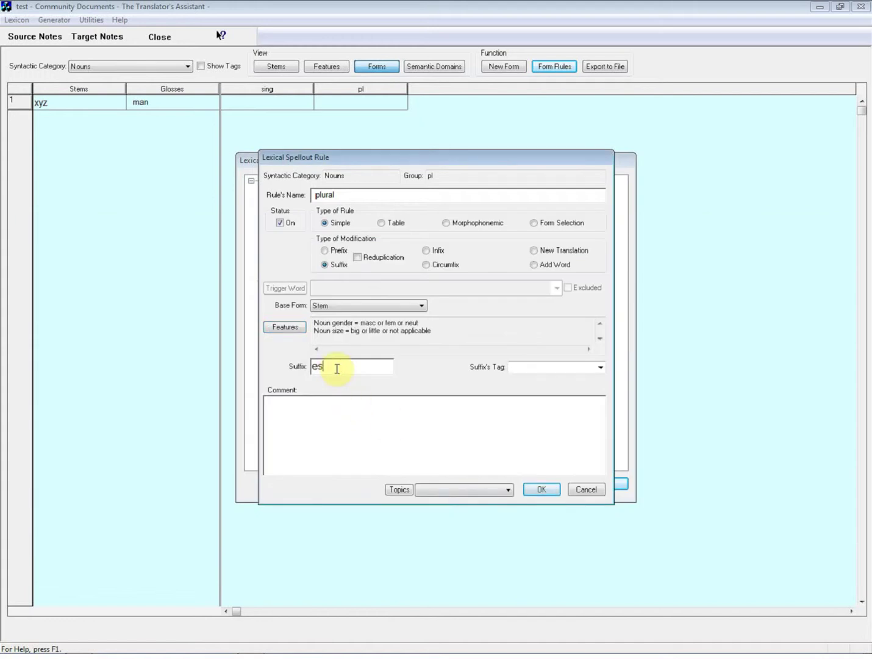
left_click(600, 368)
left_click(551, 378)
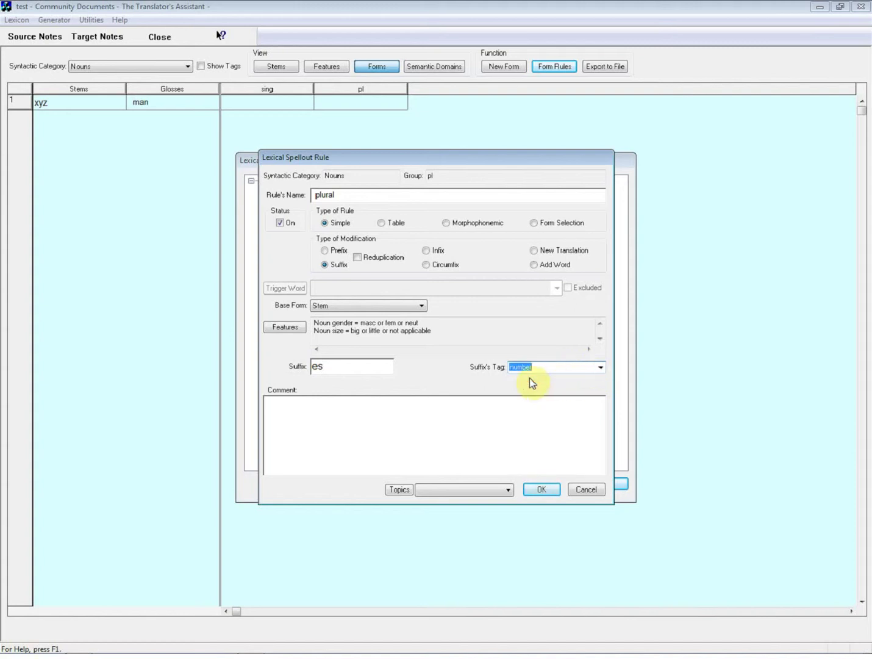
Assign the Number and size grammar topics to the plural rule and save it
left_click(398, 489)
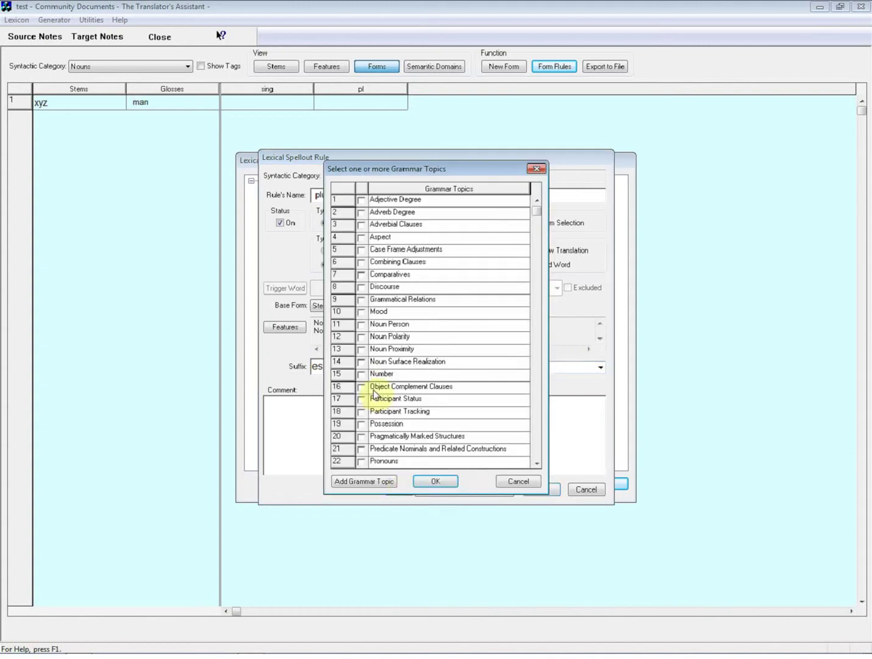
left_click(361, 374)
left_click(535, 437)
left_click(361, 399)
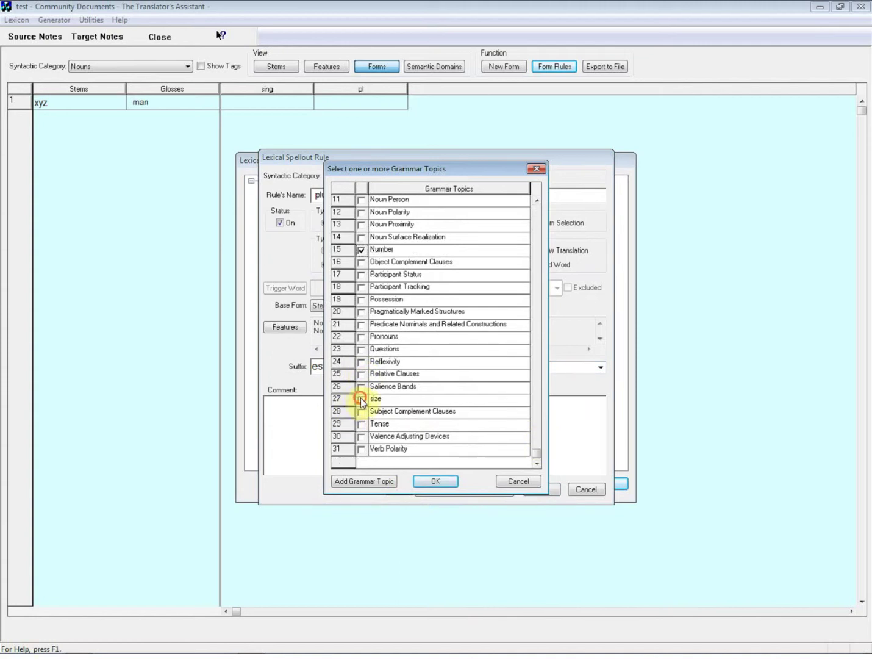
left_click(438, 482)
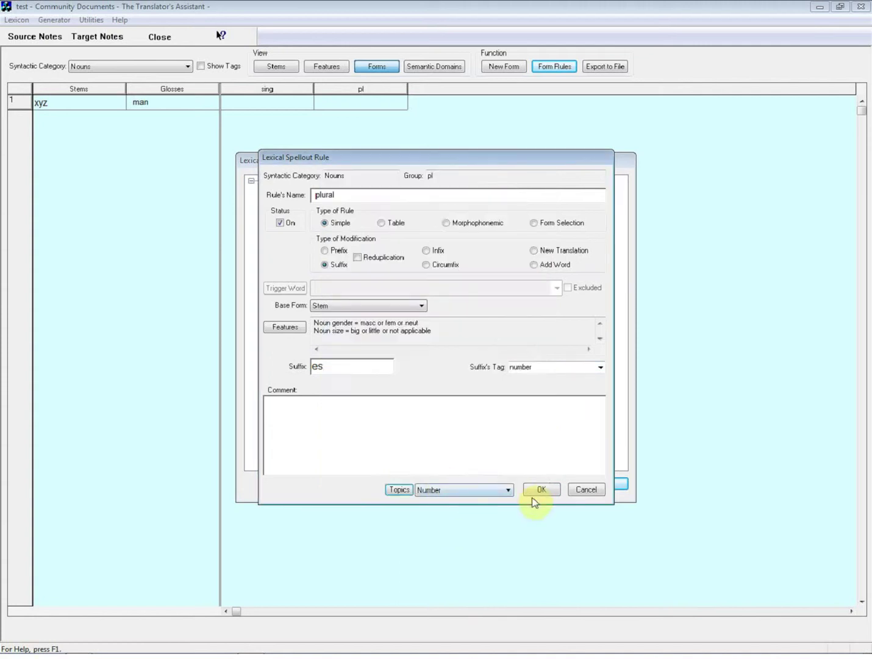
left_click(545, 489)
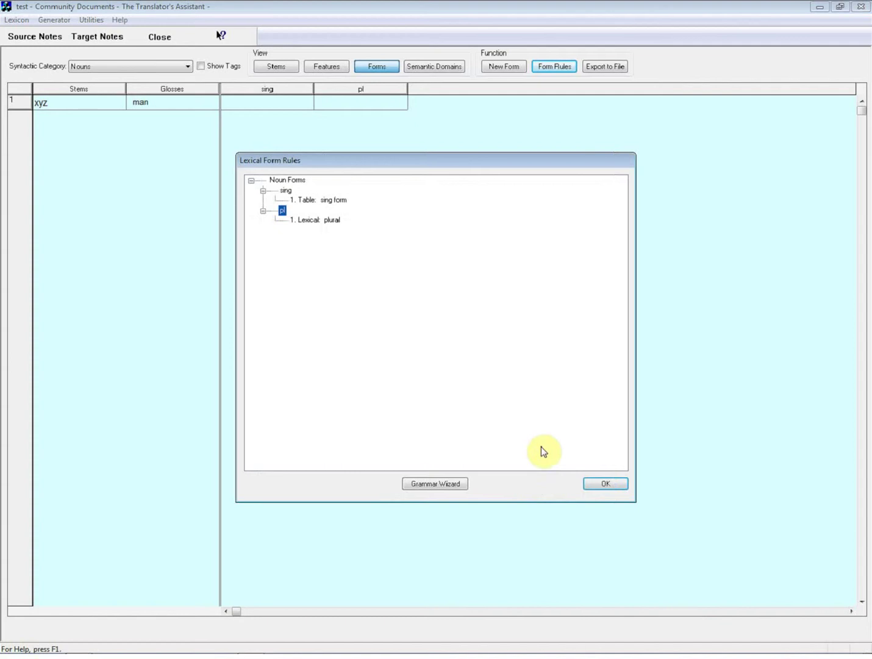
Apply the form rules to the nouns and check the xyz stem's features against its generated forms
left_click(603, 482)
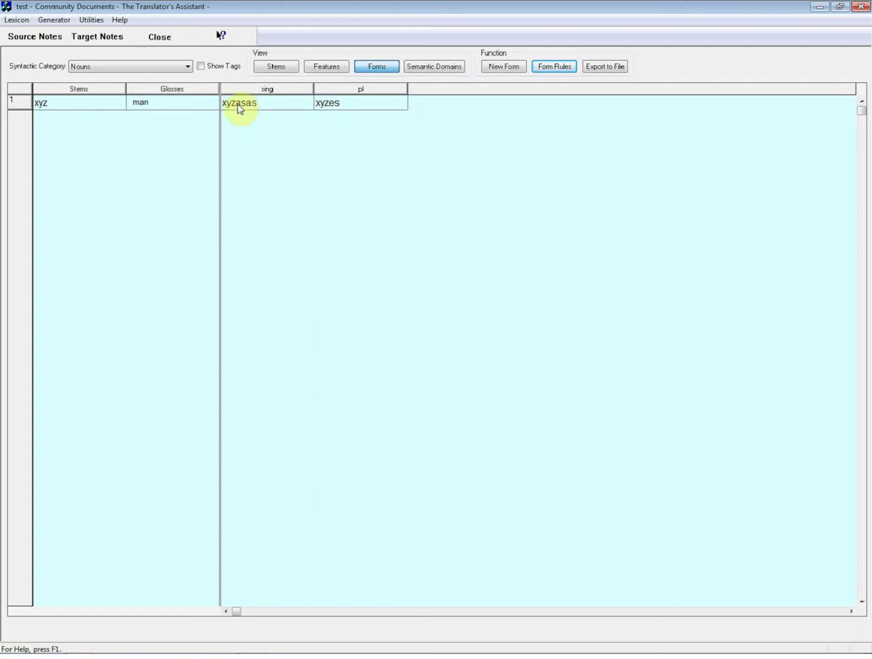
left_click(325, 67)
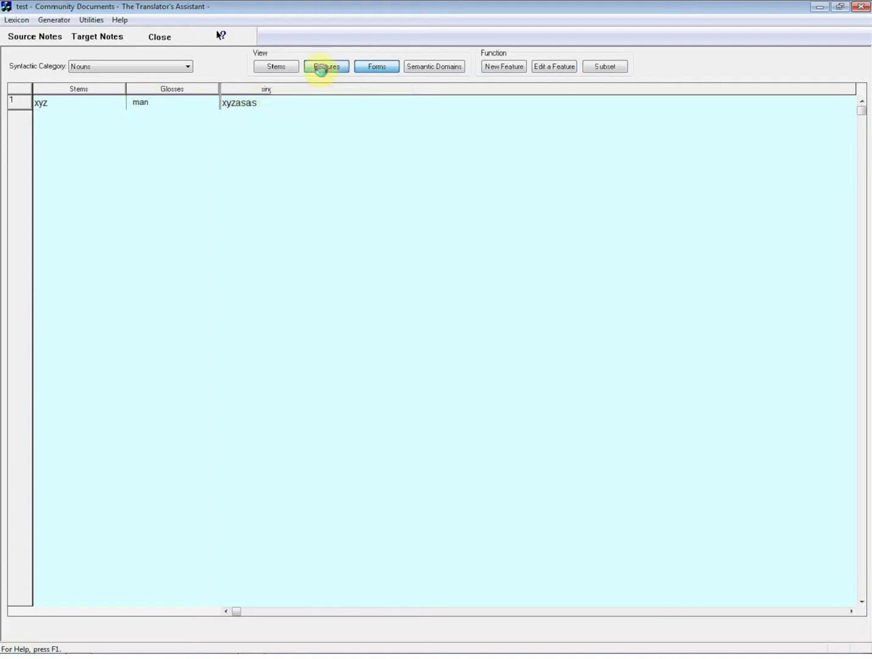
left_click(280, 66)
left_click(376, 71)
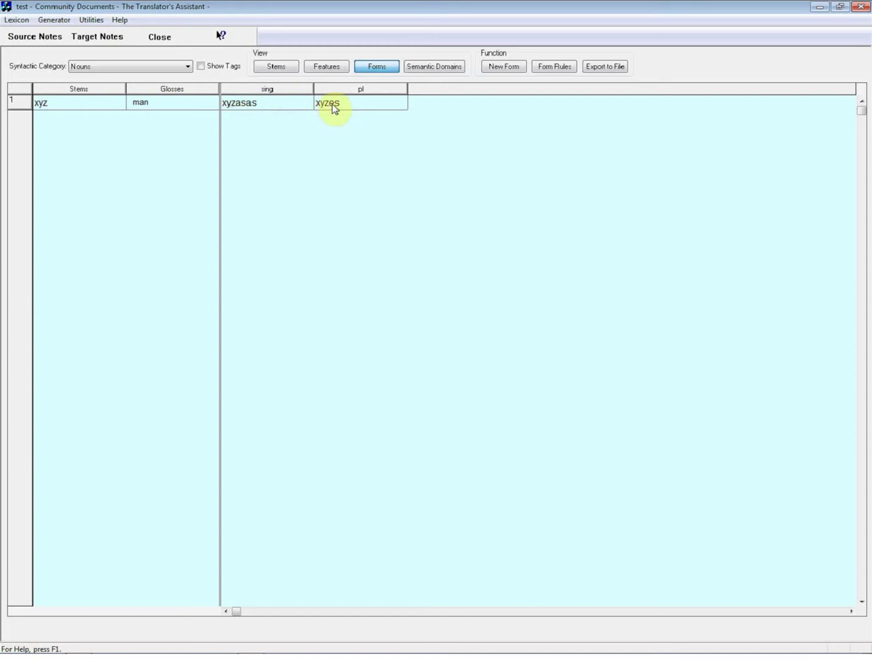
Add a new noun stem abc with gender masc and size big
left_click(282, 66)
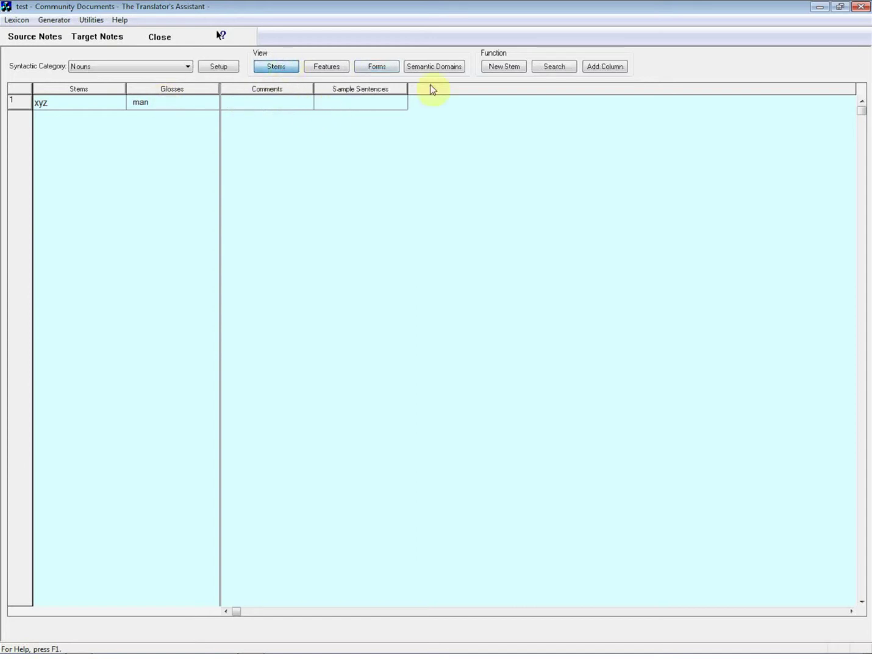
left_click(505, 68)
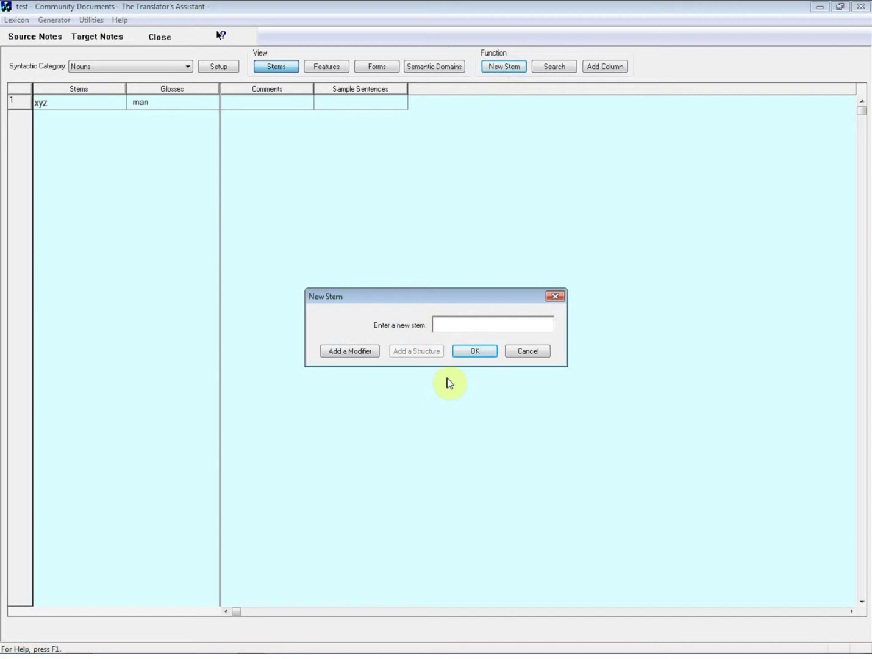
type("abc")
left_click(476, 353)
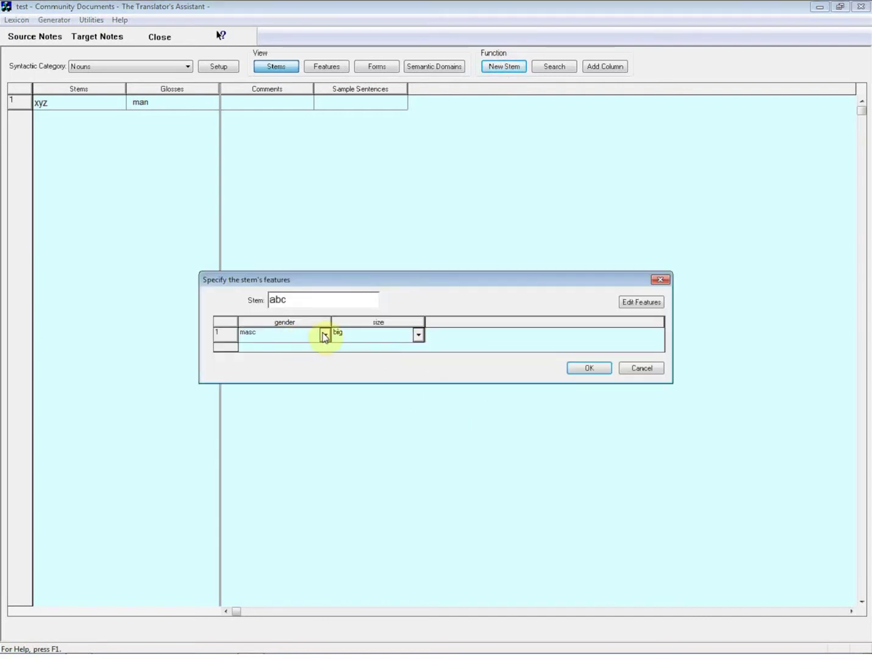
left_click(325, 336)
left_click(281, 348)
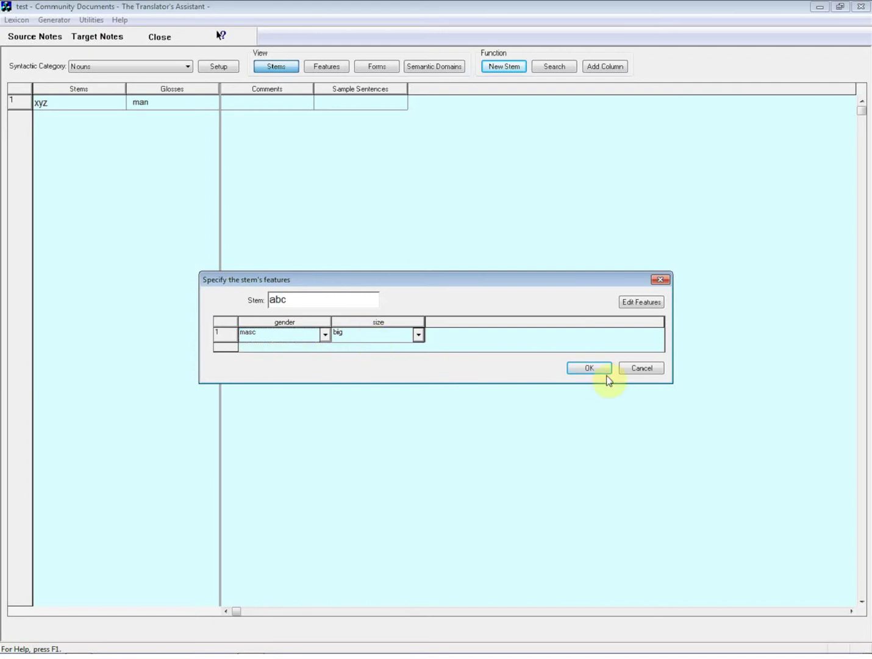
left_click(588, 367)
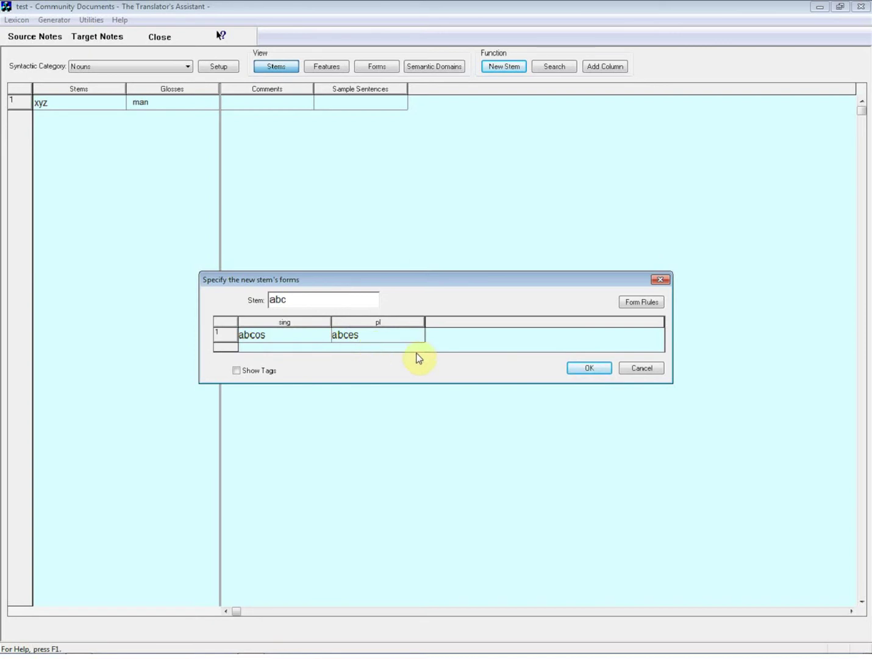
Accept the generated forms of abc with the gloss woman, and review its features and forms in the lexicon
left_click(588, 369)
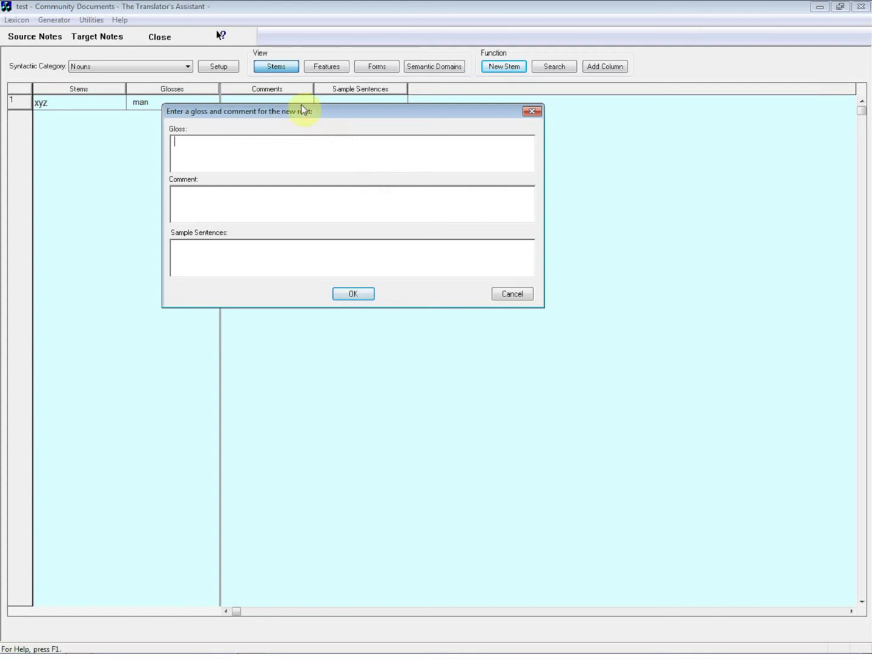
type("woman")
left_click(344, 288)
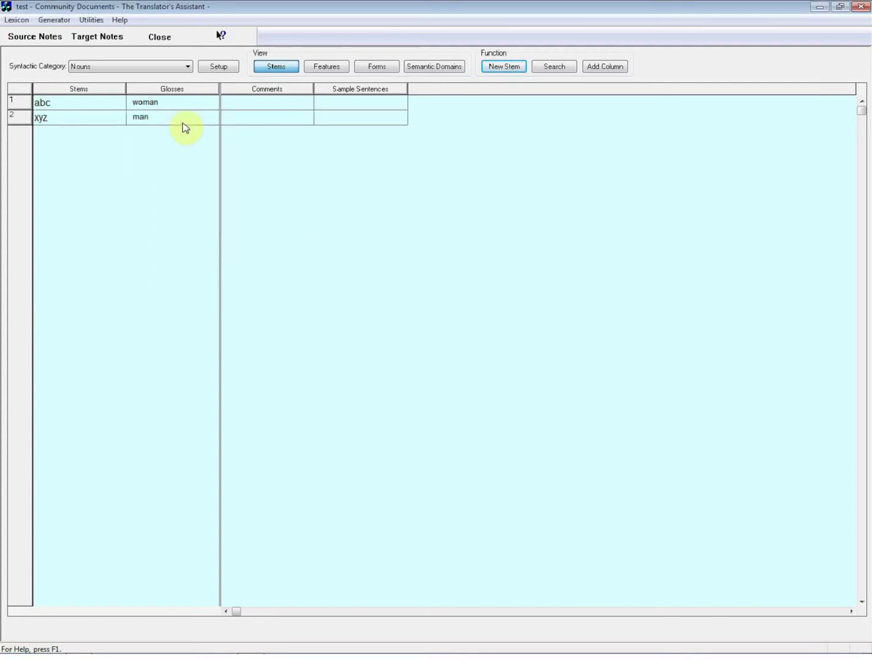
left_click(324, 67)
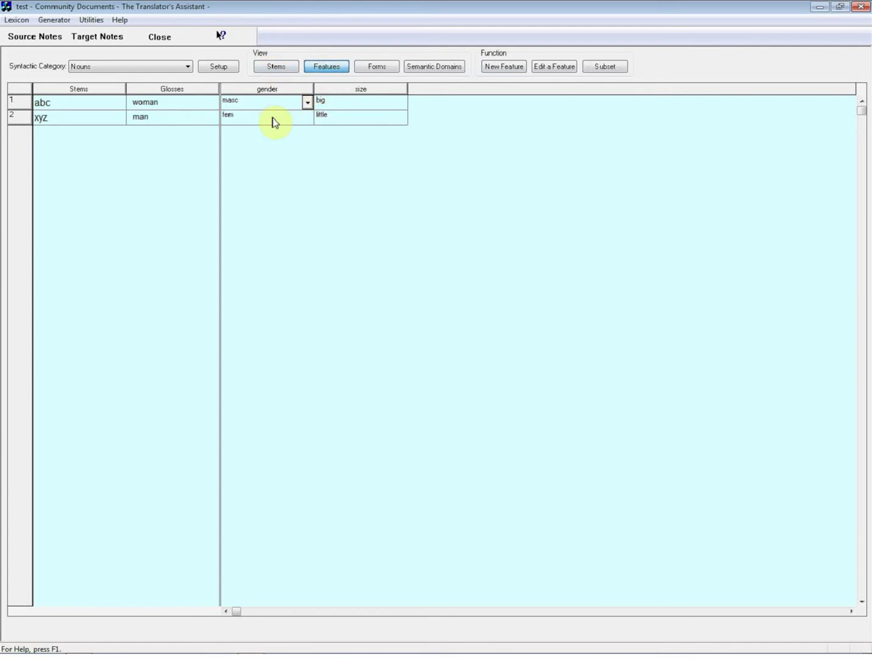
left_click(372, 70)
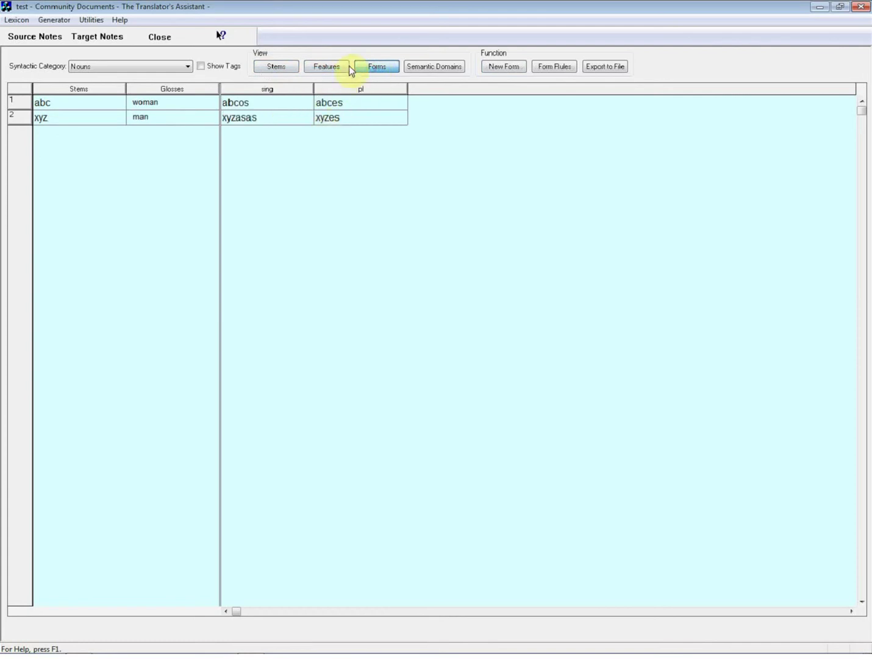
Add a new noun stem efg with gender fem and size big
left_click(260, 67)
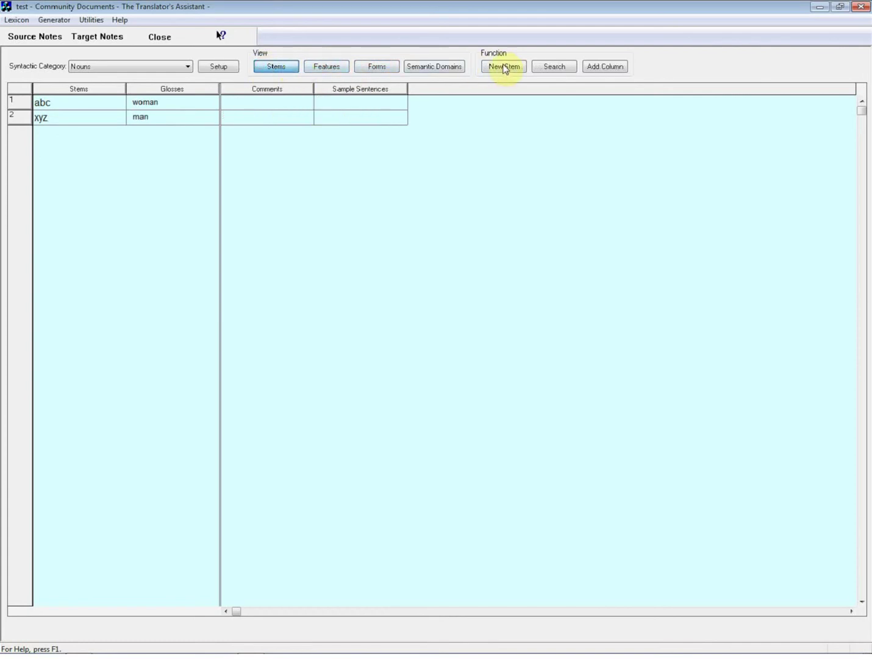
left_click(503, 66)
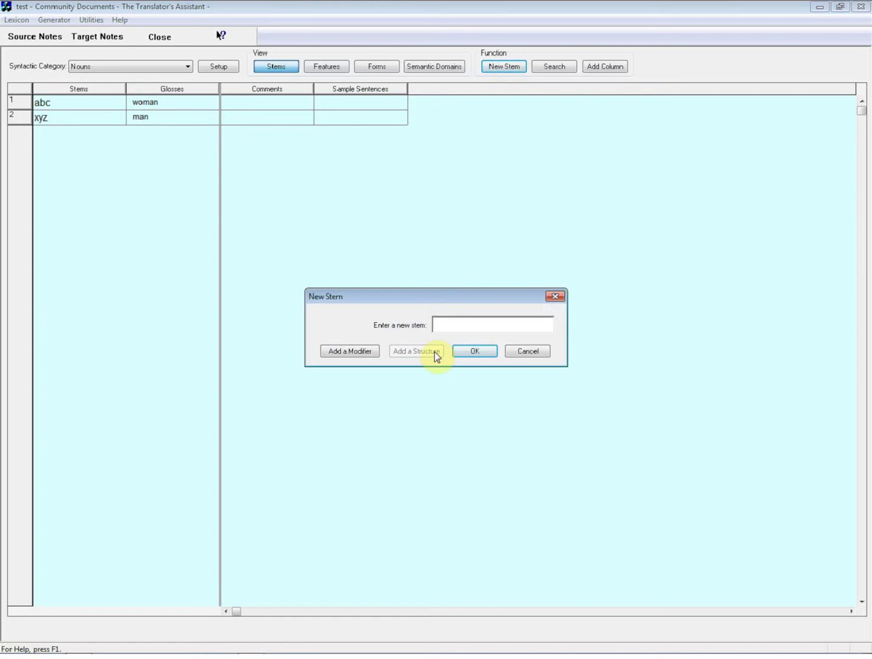
type("efg")
left_click(492, 349)
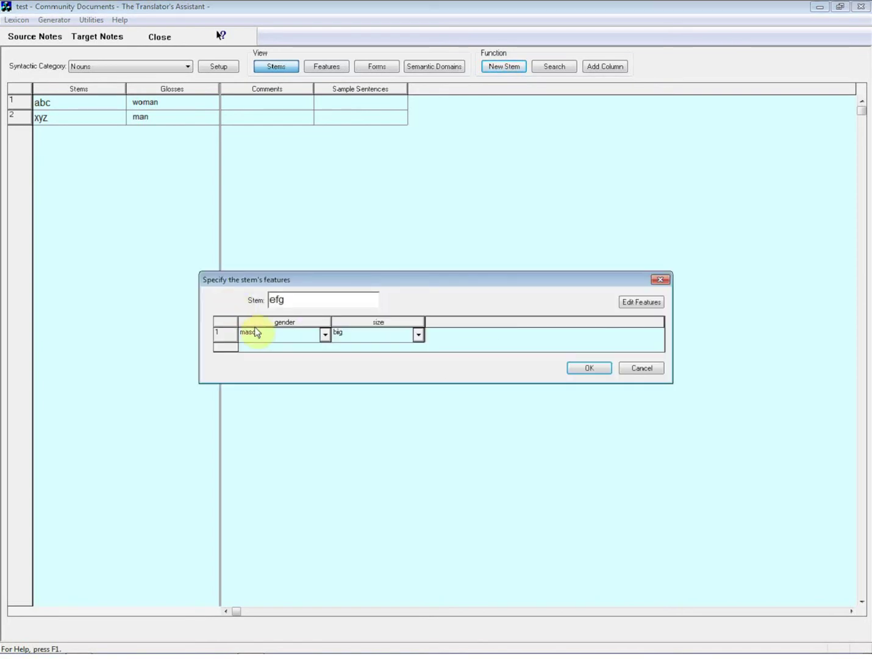
left_click(325, 335)
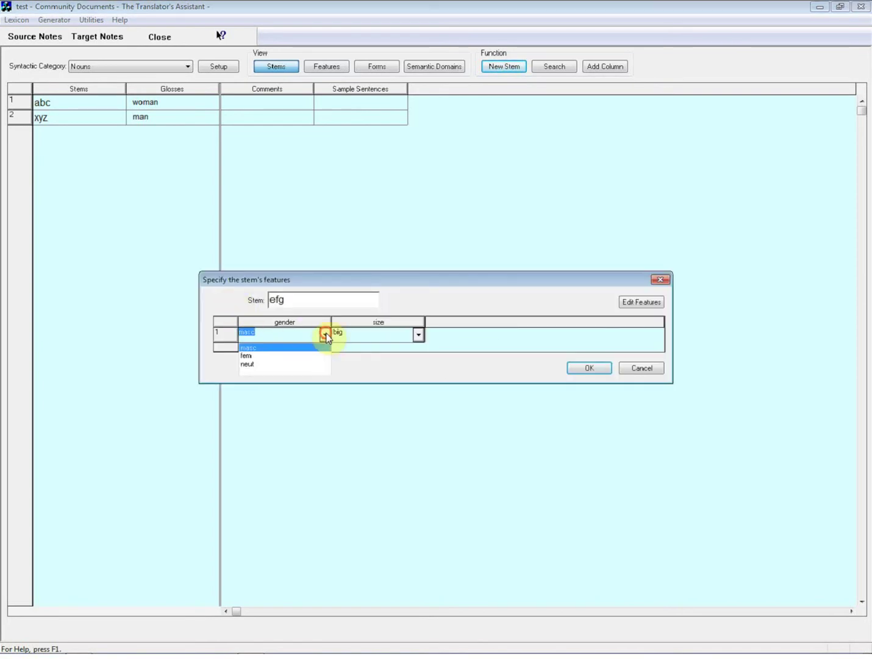
left_click(294, 358)
left_click(586, 368)
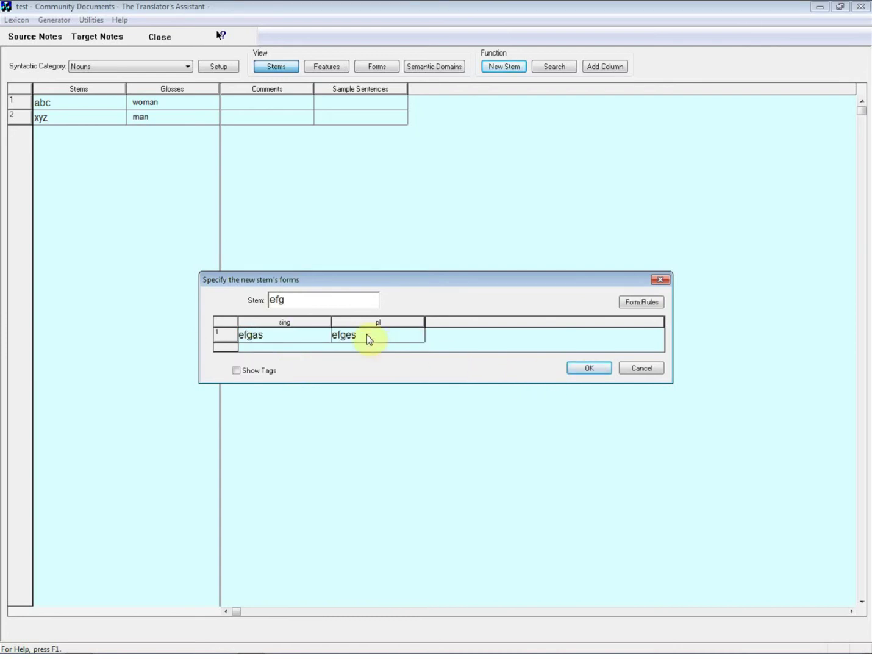
Override the generated singular form of efg with the irregular form efgasasas
left_click(287, 337)
double_click(287, 335)
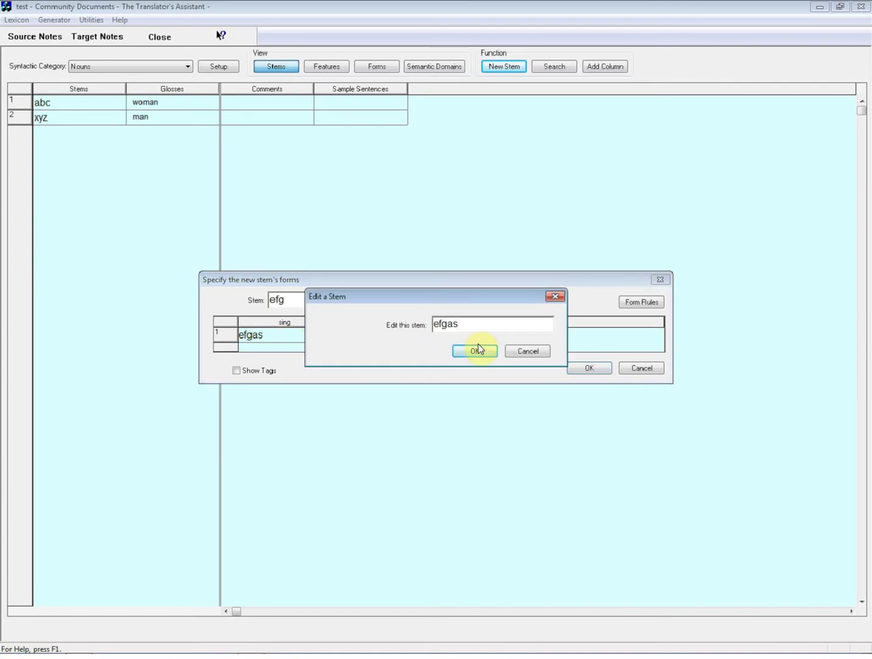
type("asas")
left_click(462, 352)
Accept the forms of efg with the gloss child, and display the noun forms
left_click(582, 370)
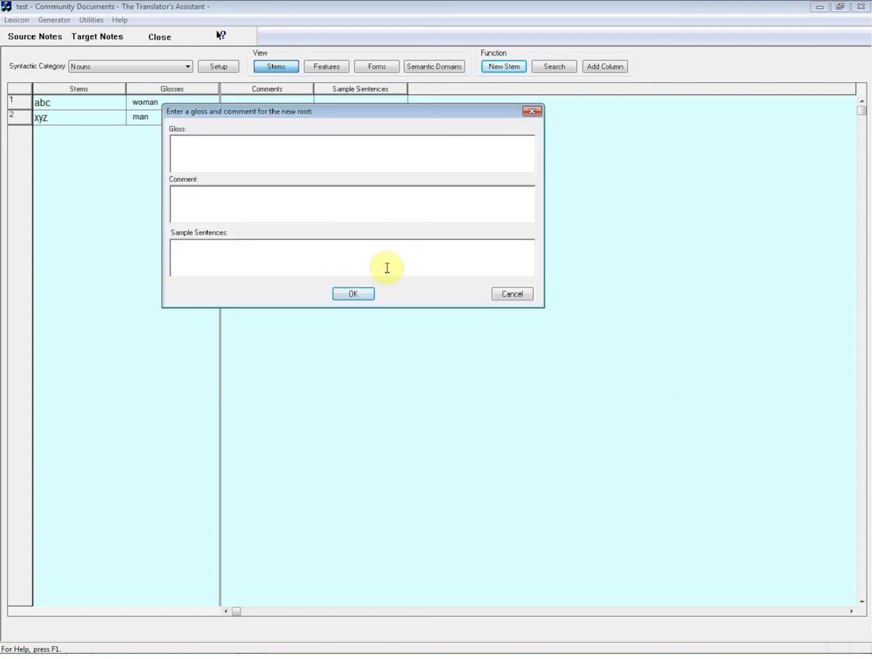
type("child")
left_click(352, 293)
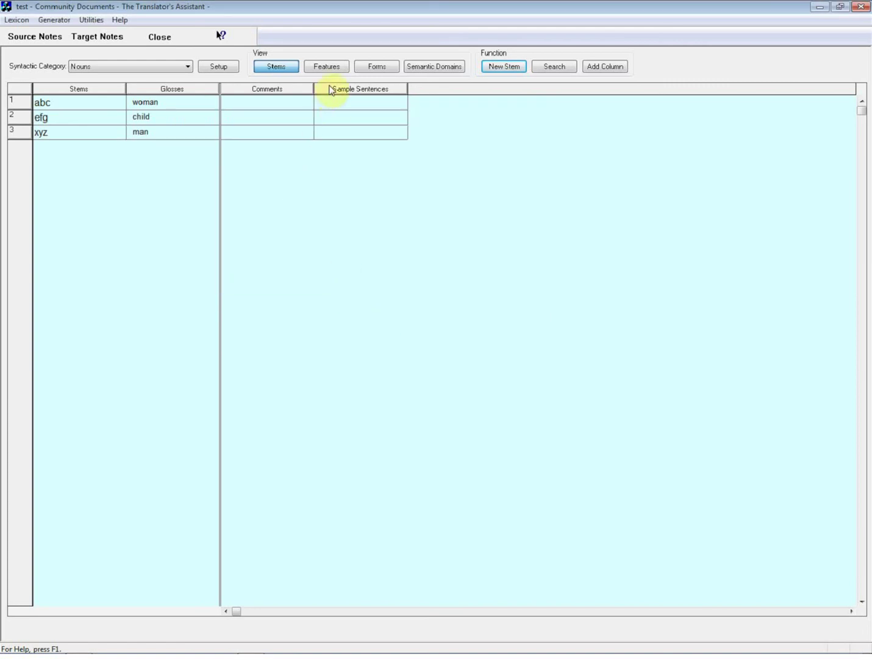
left_click(376, 67)
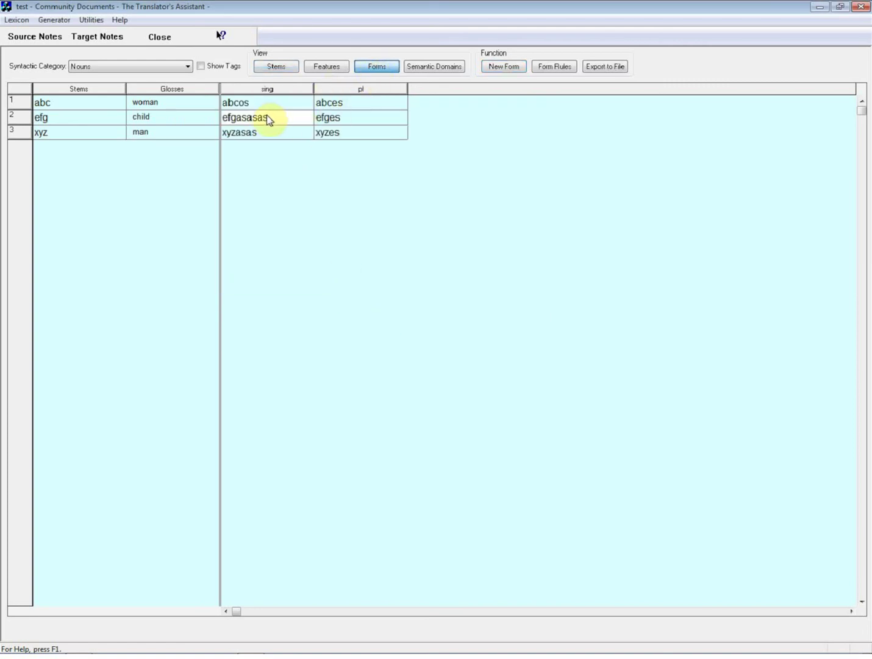